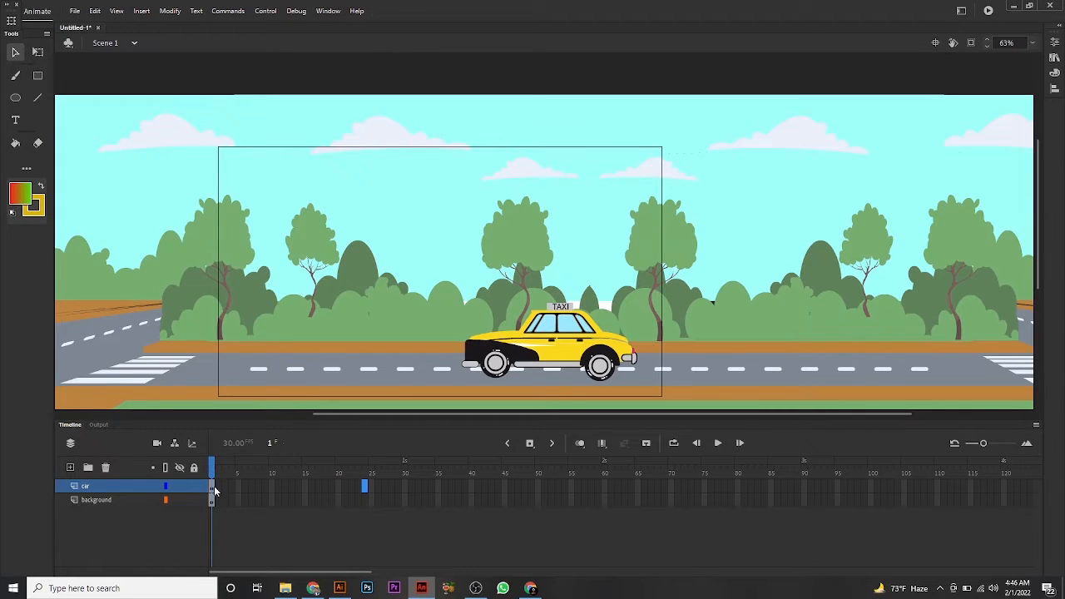
Extend the car and background layers to frame 60, with a keyframe on both layers there.
left_click(313, 487)
mouse_move(264, 572)
left_mouse_down()
mouse_move(287, 572)
mouse_move(264, 572)
left_mouse_up()
left_click(608, 498)
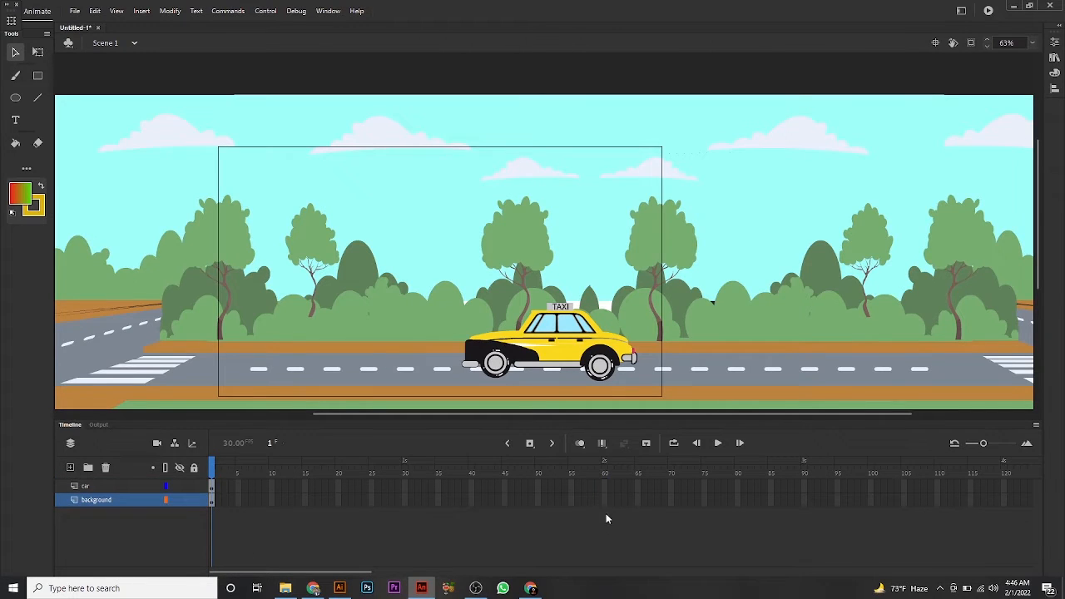
mouse_move(605, 485)
left_mouse_down()
mouse_move(603, 500)
mouse_move(603, 486)
left_mouse_up()
left_click(603, 500)
key("F5")
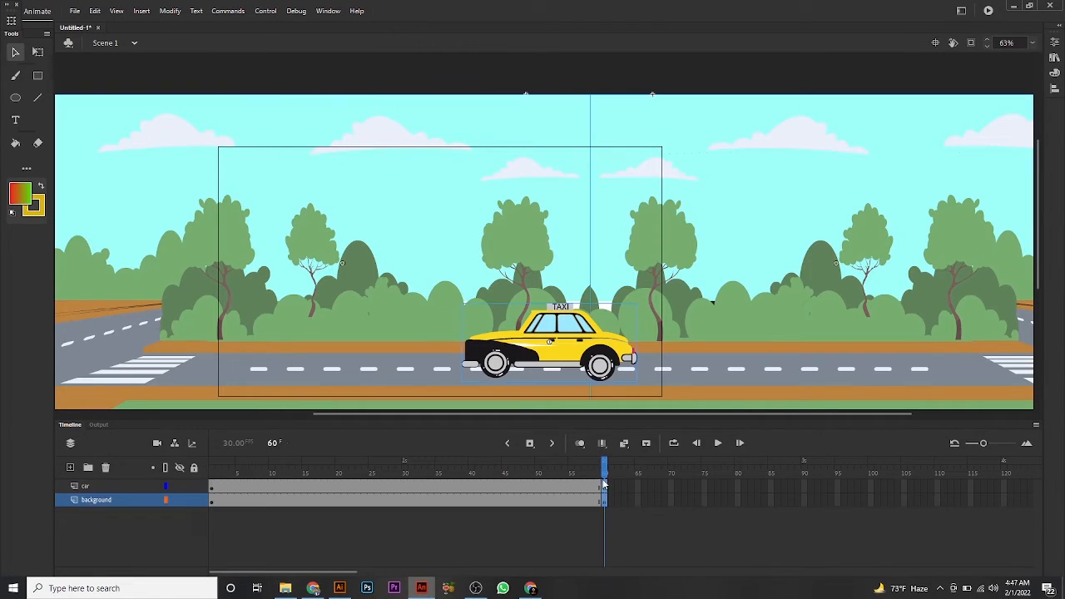
right_click(439, 495)
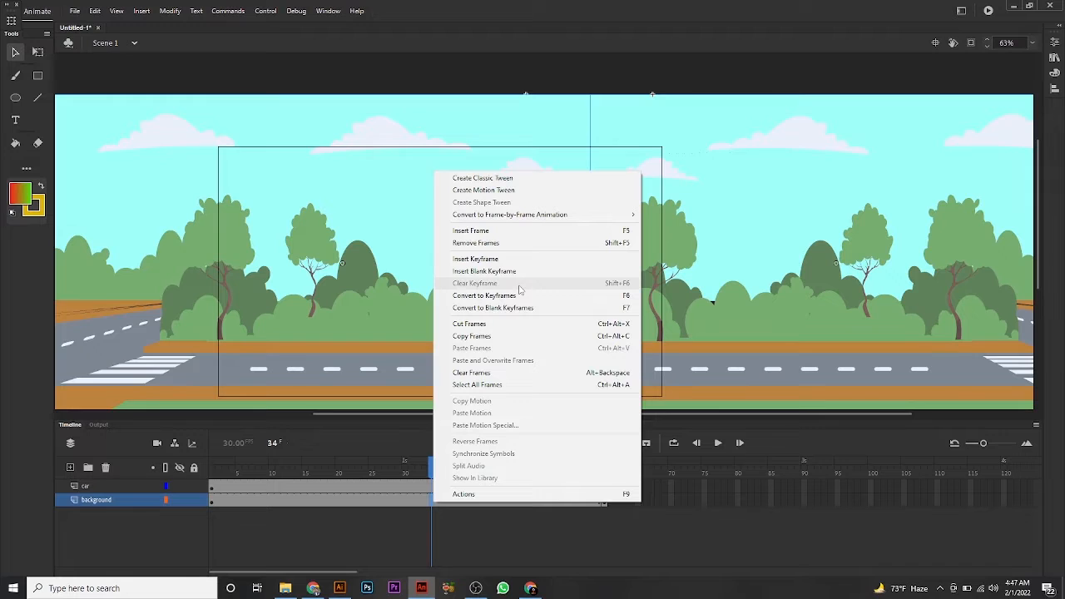
left_click(744, 501)
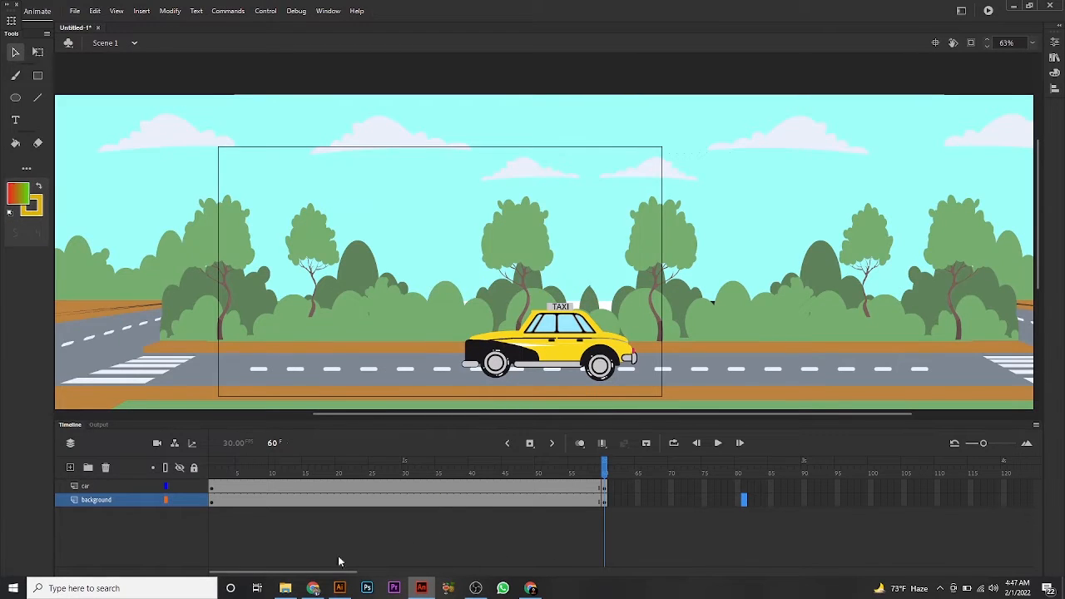
mouse_move(608, 470)
left_mouse_down()
mouse_move(177, 457)
mouse_move(599, 463)
left_mouse_up()
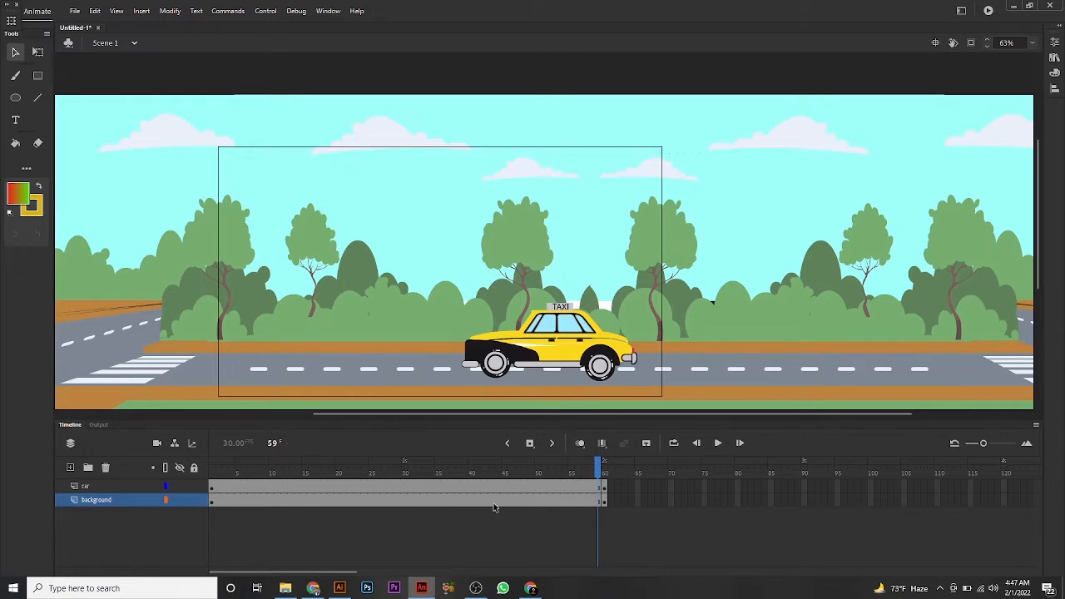
key("ctrl+z")
key("ctrl+z")
key("ctrl+z")
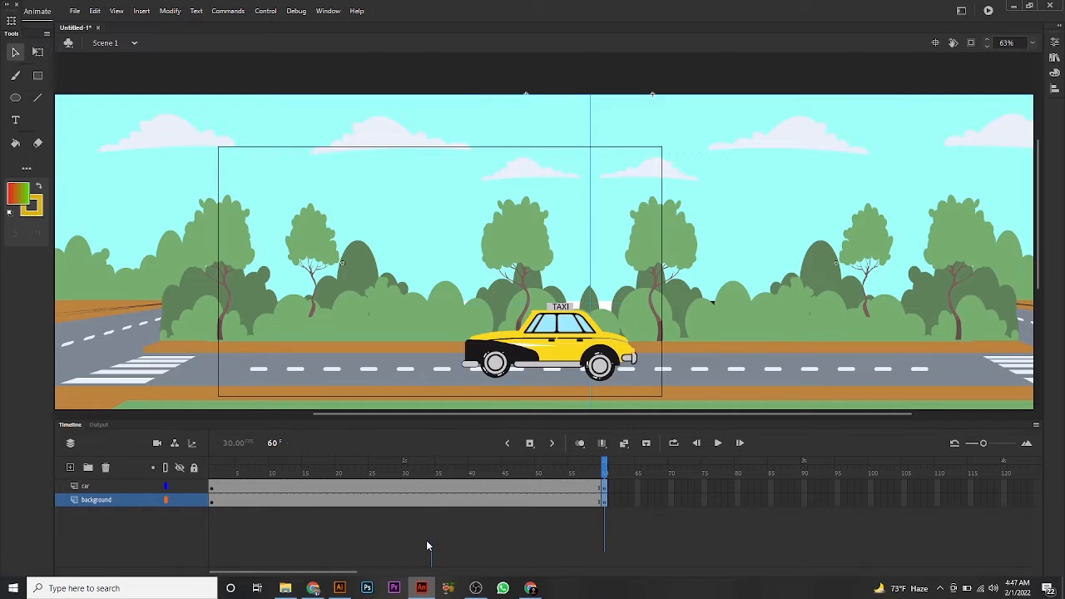
Insert frames around frame 52 on both the car and background layers until their end keyframes reach frame 300.
left_click(526, 489)
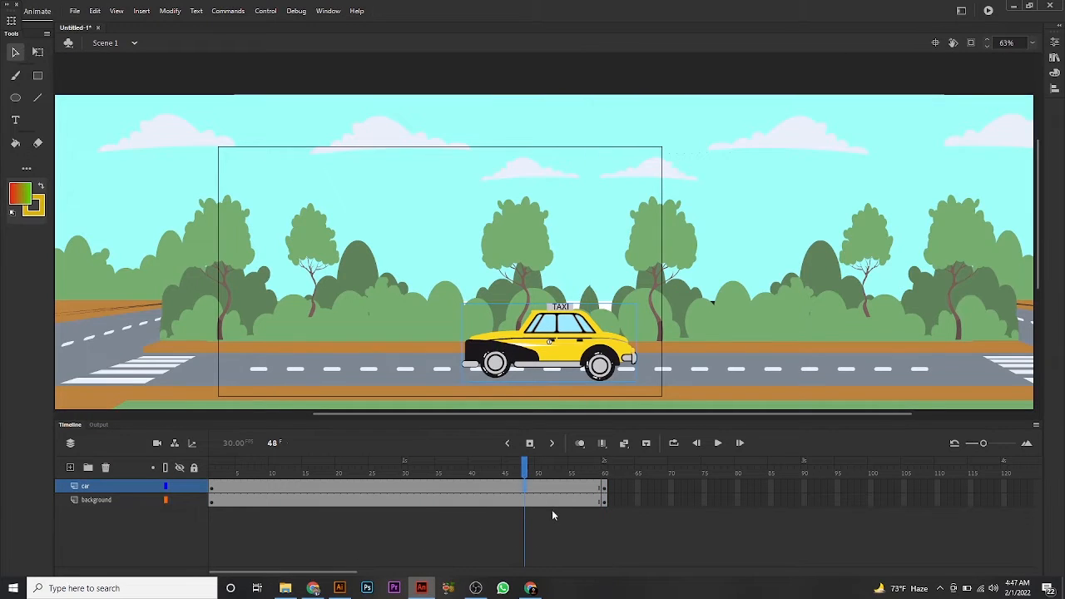
left_click(546, 494)
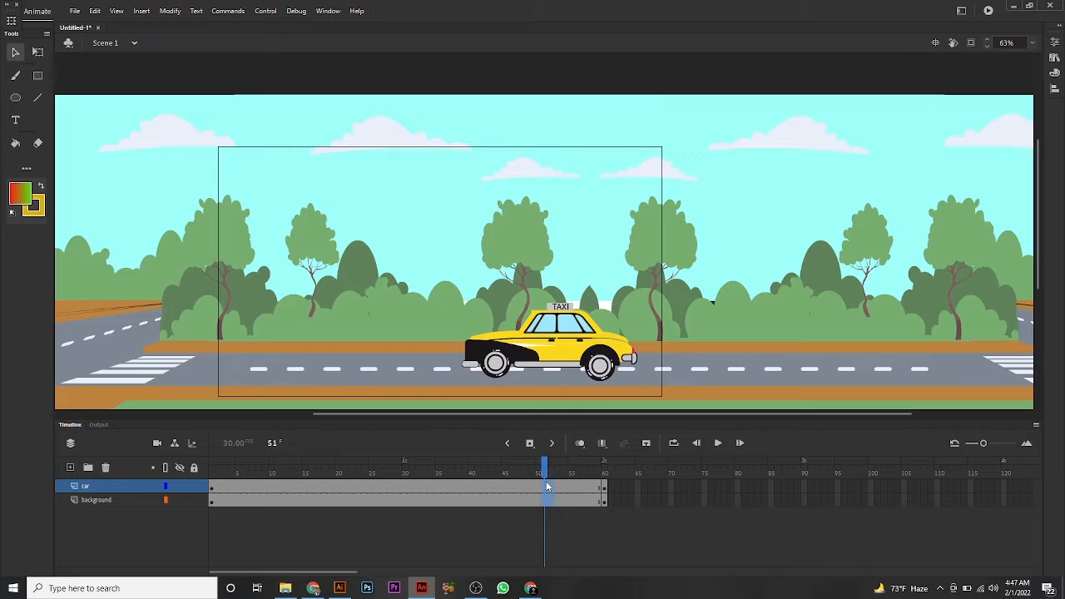
left_click_drag(547, 485, 546, 483)
key("F5")
key("F5")
key("F5")
key("F5")
key("F5")
key("F5")
key("F5")
key("F5")
key("F5")
key("F5")
key("F5")
key("F5")
key("F5")
key("F5")
key("F5")
key("F5")
key("F5")
key("F5")
key("F5")
key("F5")
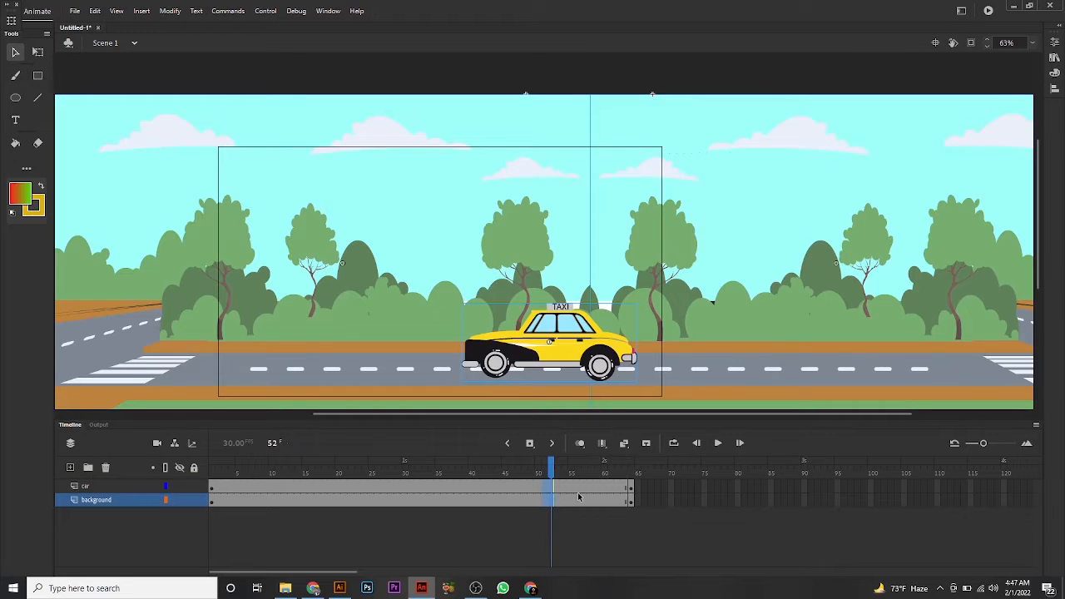
key("F5")
key("F5")
key("F5")
key("F5")
key("F5")
key("F5")
key("F5")
key("F5")
key("F5")
key("F5")
key("F5")
key("F5")
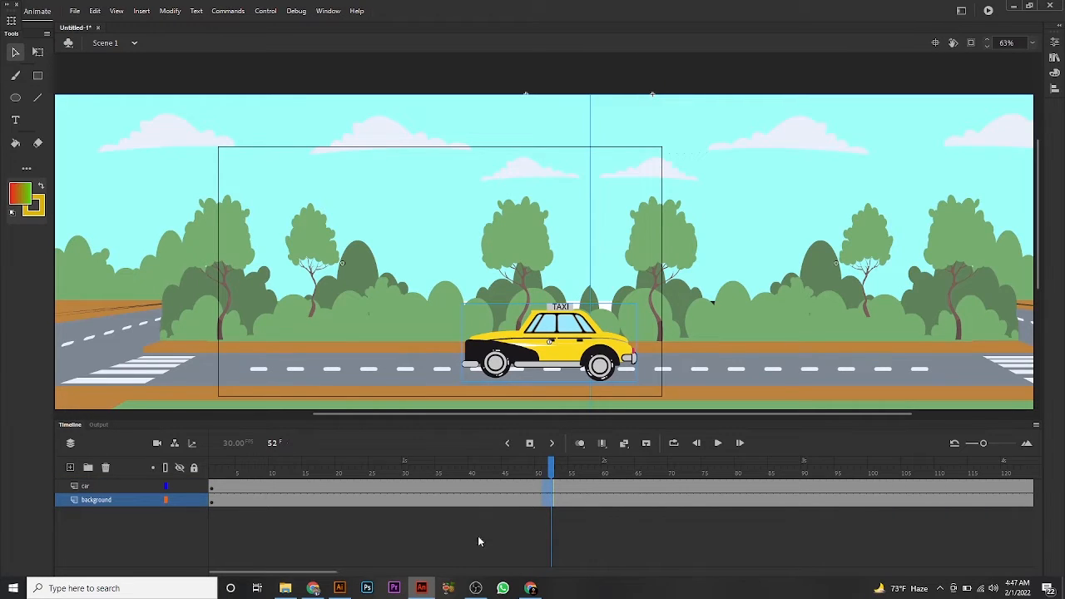
left_click_drag(333, 572, 416, 571)
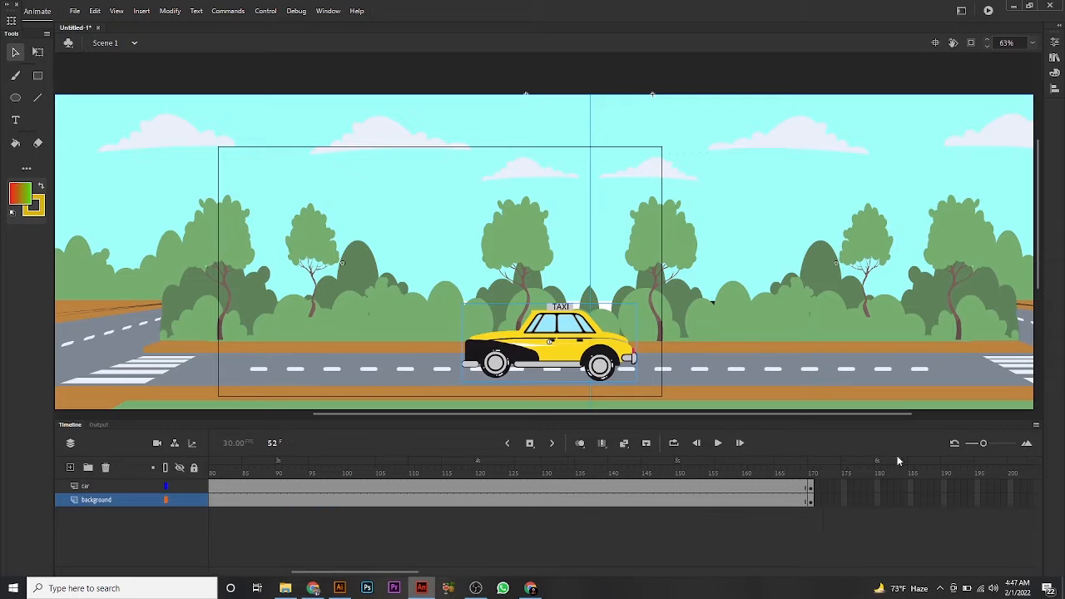
key("F5")
key("F5")
key("F5")
key("F5")
key("F5")
key("F5")
key("F5")
key("F5")
key("F5")
key("F5")
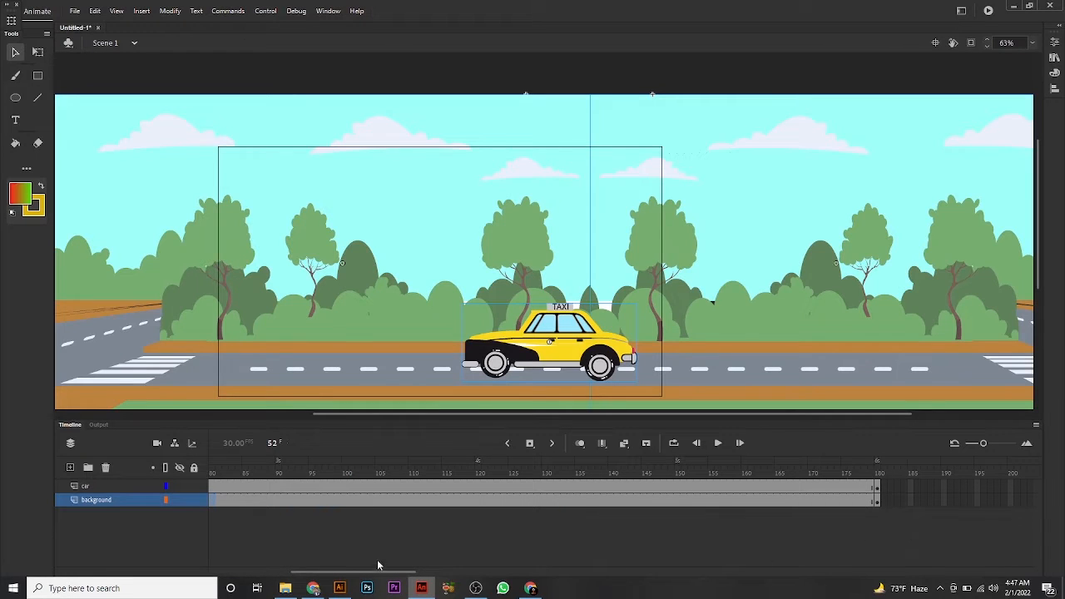
left_click_drag(407, 574, 485, 575)
key("F5")
key("F5")
key("F5")
key("F5")
key("F5")
key("F5")
key("F5")
key("F5")
key("F5")
key("F5")
key("F5")
key("F5")
key("F5")
key("F5")
key("F5")
key("F5")
key("F5")
key("F5")
key("F5")
key("F5")
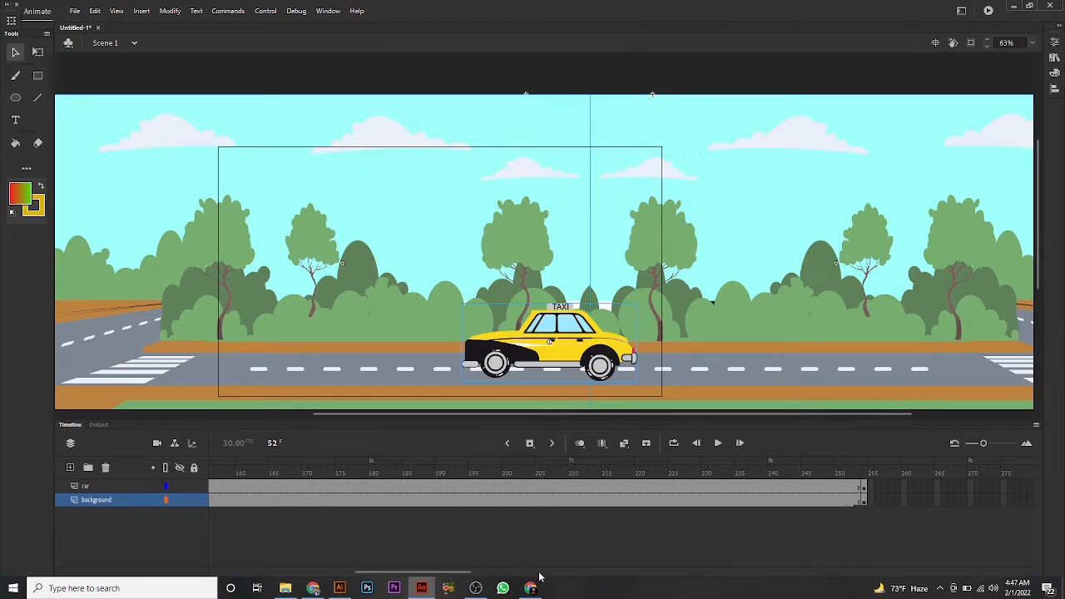
key("F5")
key("F5")
key("F5")
key("F5")
key("F5")
key("F5")
key("F5")
key("F5")
key("F5")
key("F5")
key("F5")
key("F5")
key("F5")
key("F5")
key("F5")
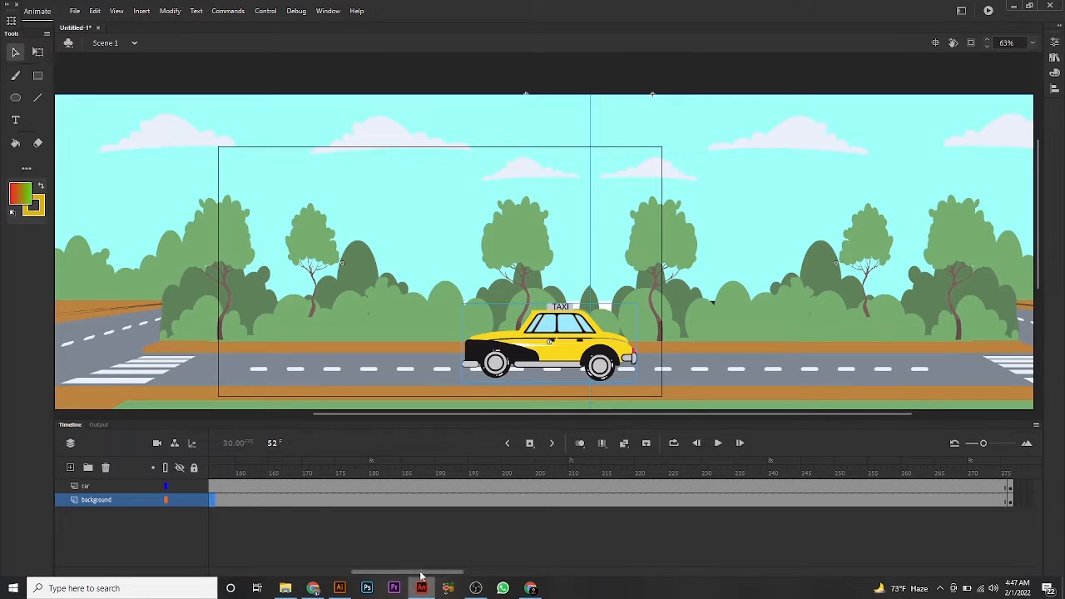
left_click_drag(428, 574, 468, 574)
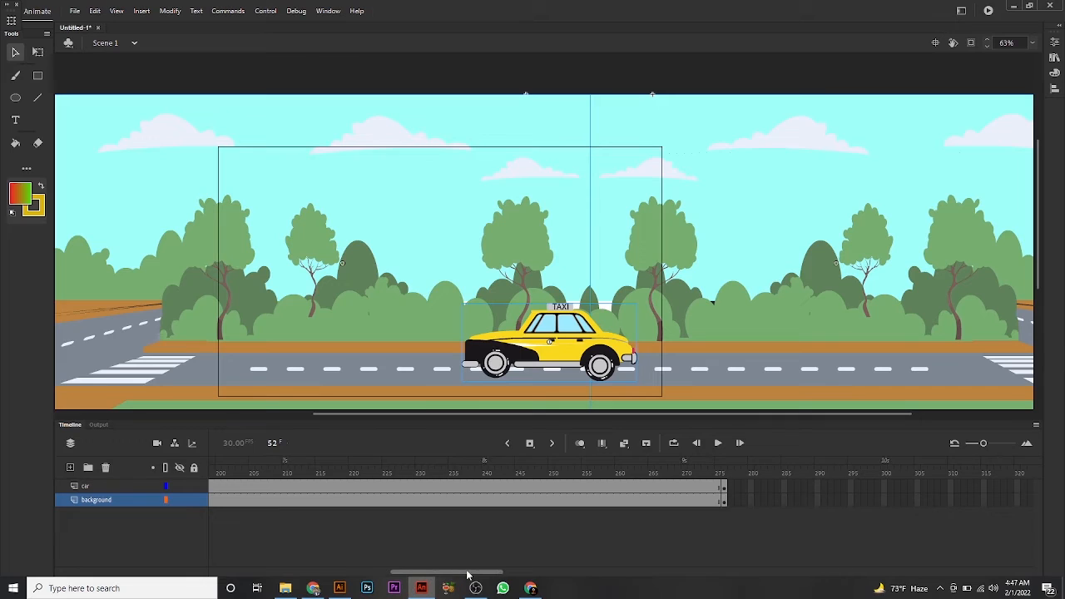
key("F5")
key("F5")
key("F5")
key("F5")
key("F5")
key("F5")
key("F5")
key("F5")
key("F5")
key("F5")
key("F5")
key("F5")
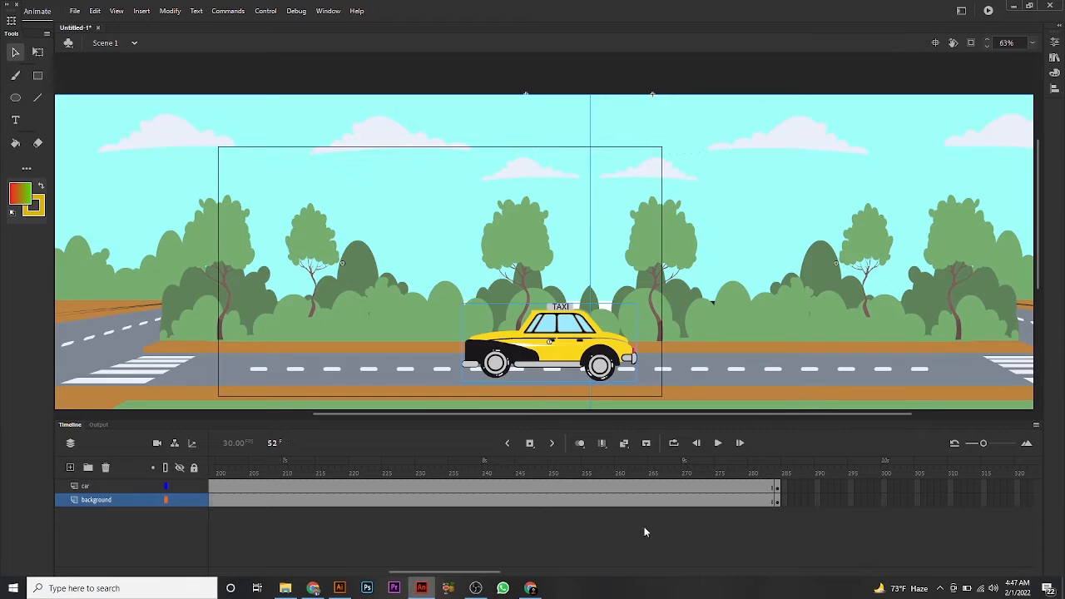
key("F5")
key("F5")
key("F5")
key("F5")
key("F5")
key("F5")
key("F5")
key("F5")
key("F5")
key("F5")
key("F5")
key("F5")
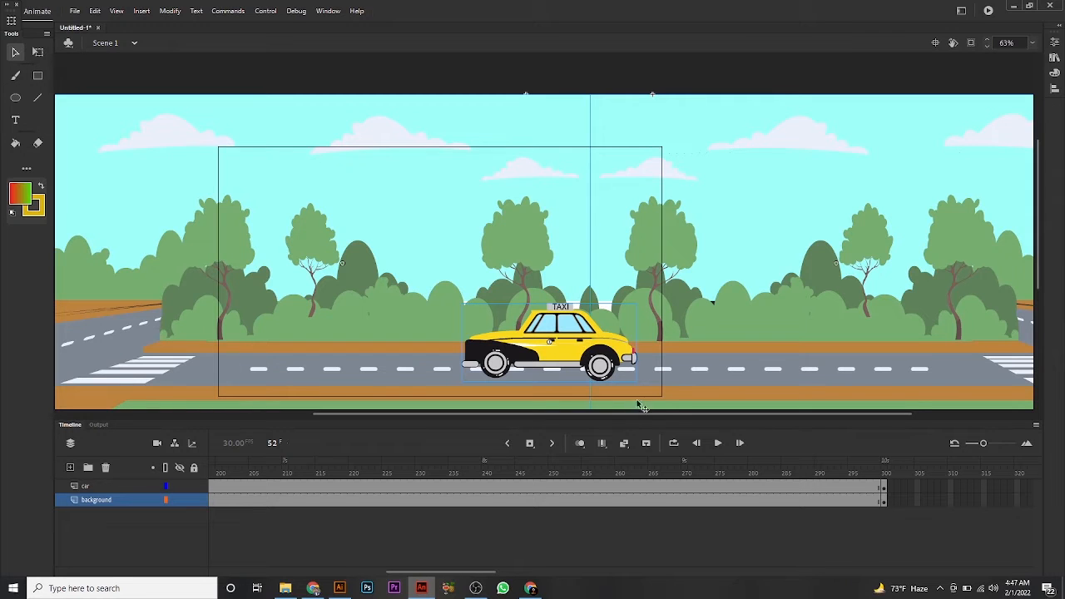
Test the movie in the preview window, and close the preview.
left_click(989, 10)
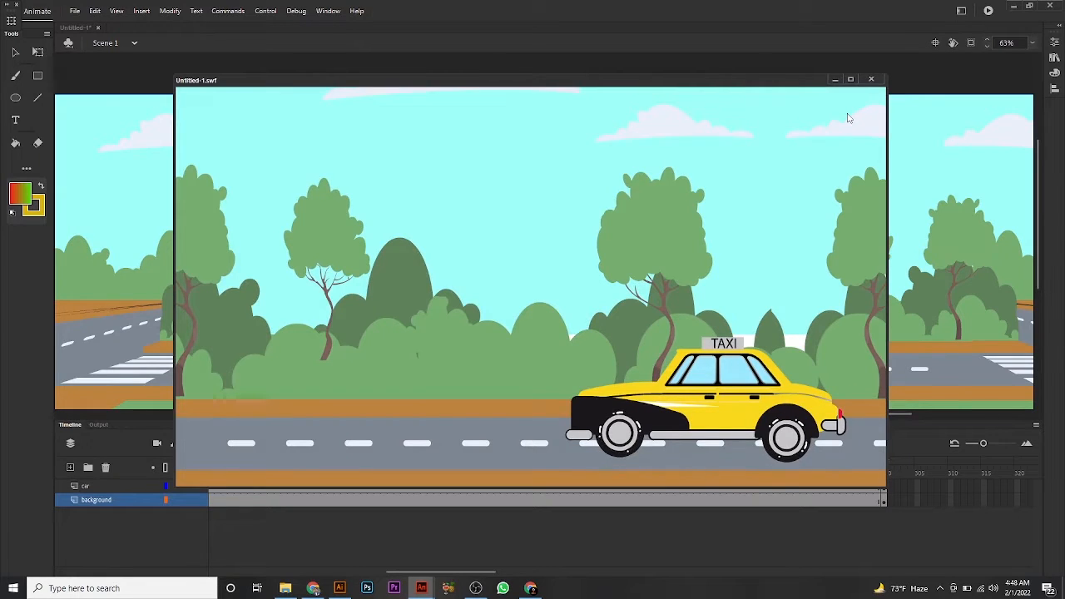
left_click(870, 81)
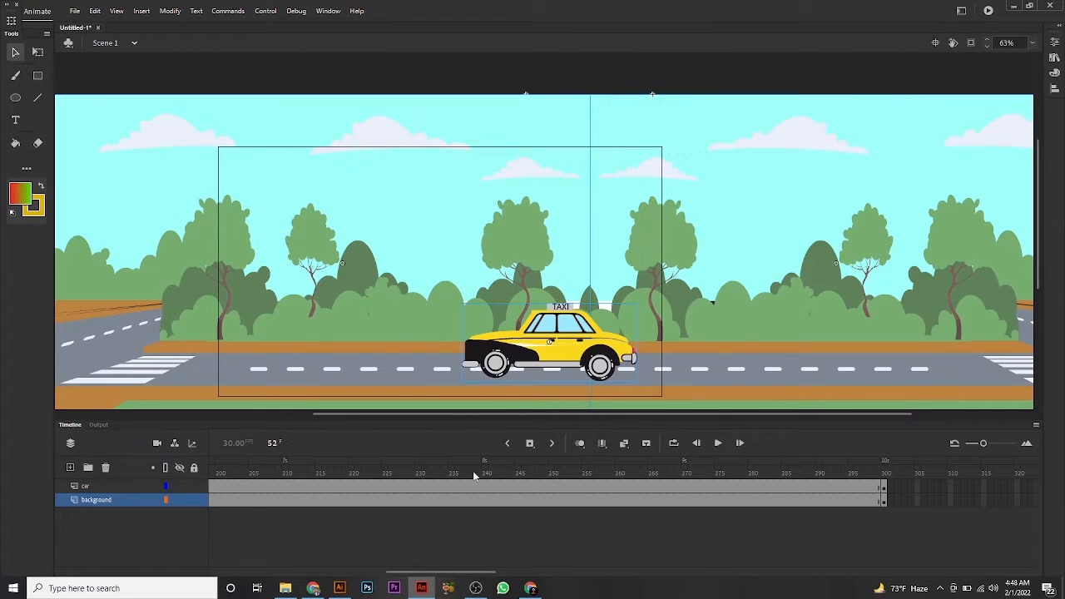
Add a keyframe at frame 90 on the car layer and move the taxi forward along the road, slightly right of the stage's centre.
left_click_drag(435, 573, 249, 540)
left_click(374, 534)
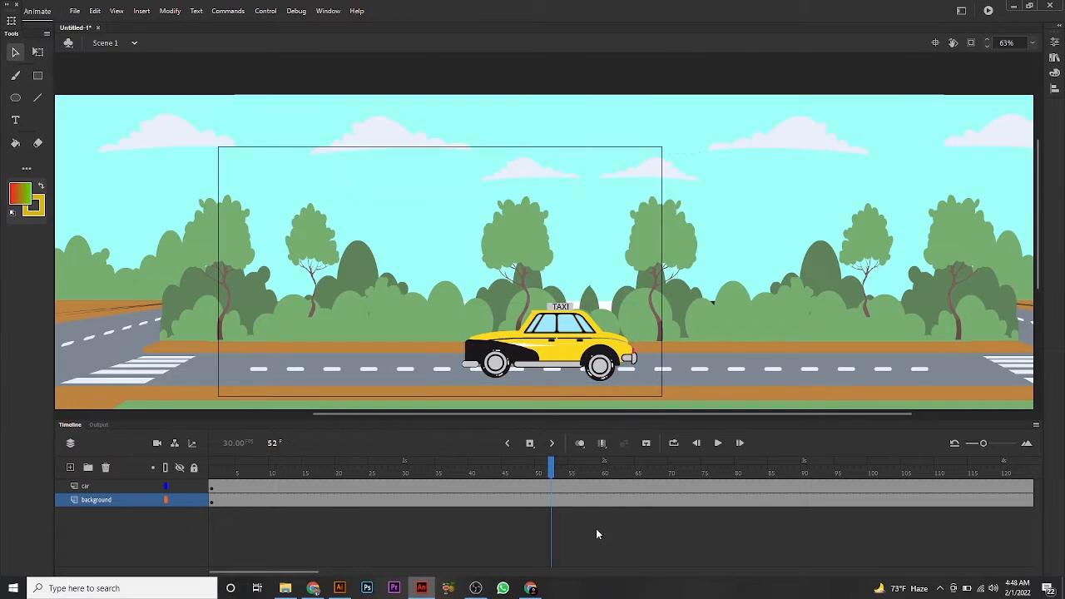
left_click(638, 486)
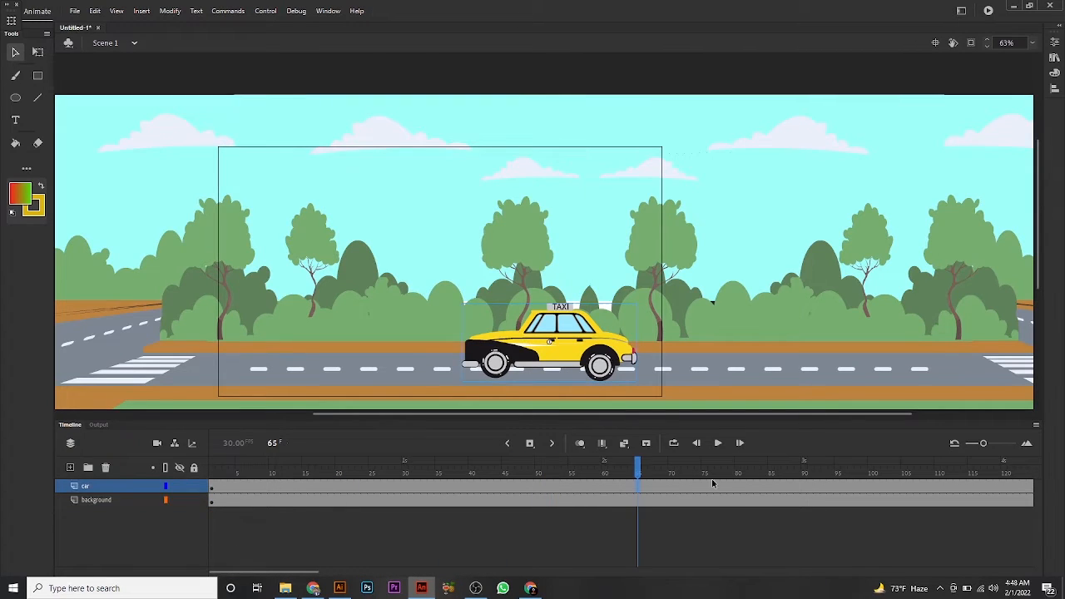
left_click(804, 488)
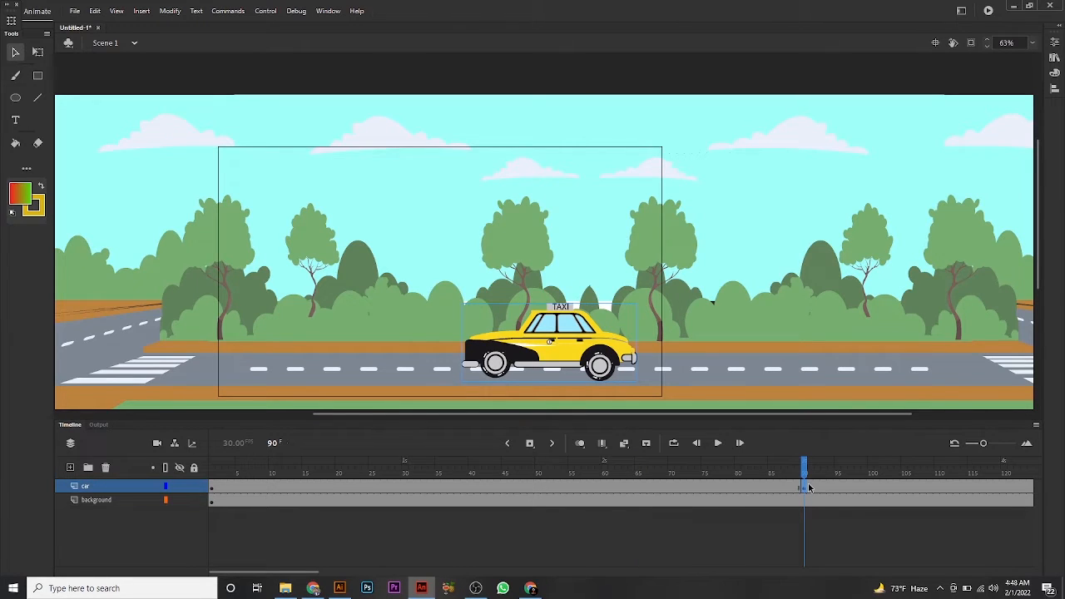
left_click_drag(593, 341, 519, 340)
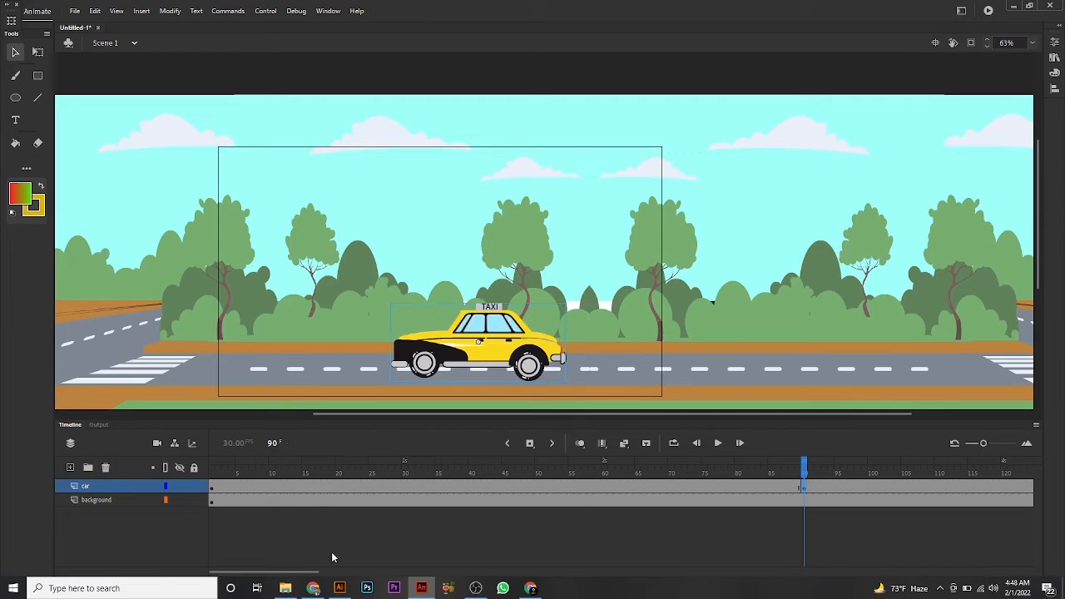
Add a car keyframe at frame 150 and move the taxi further left along the road, just past the stage's centre.
left_click_drag(318, 573, 397, 574)
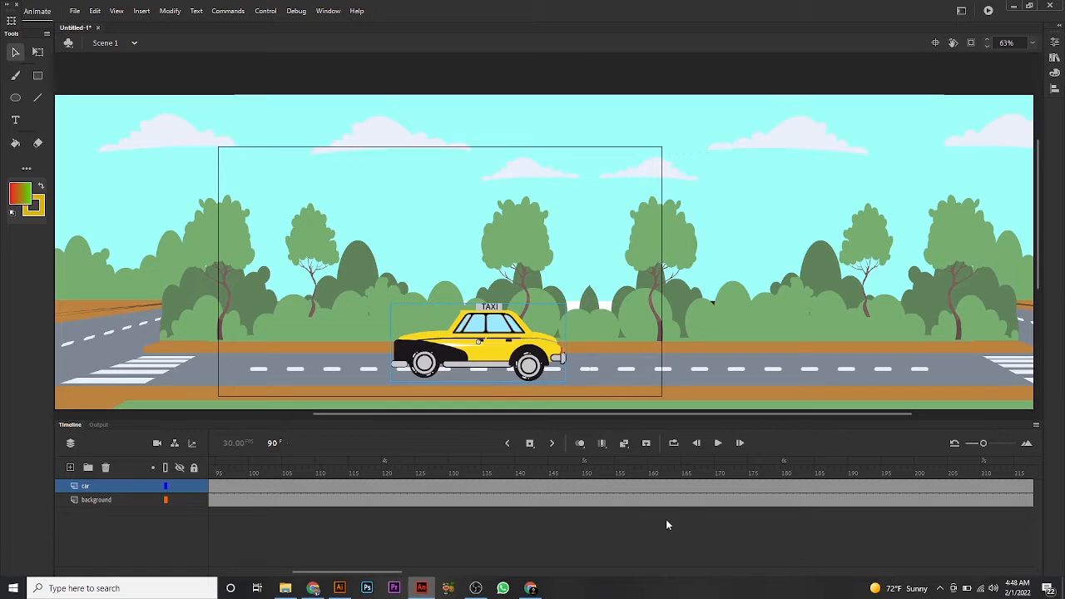
left_click(584, 488)
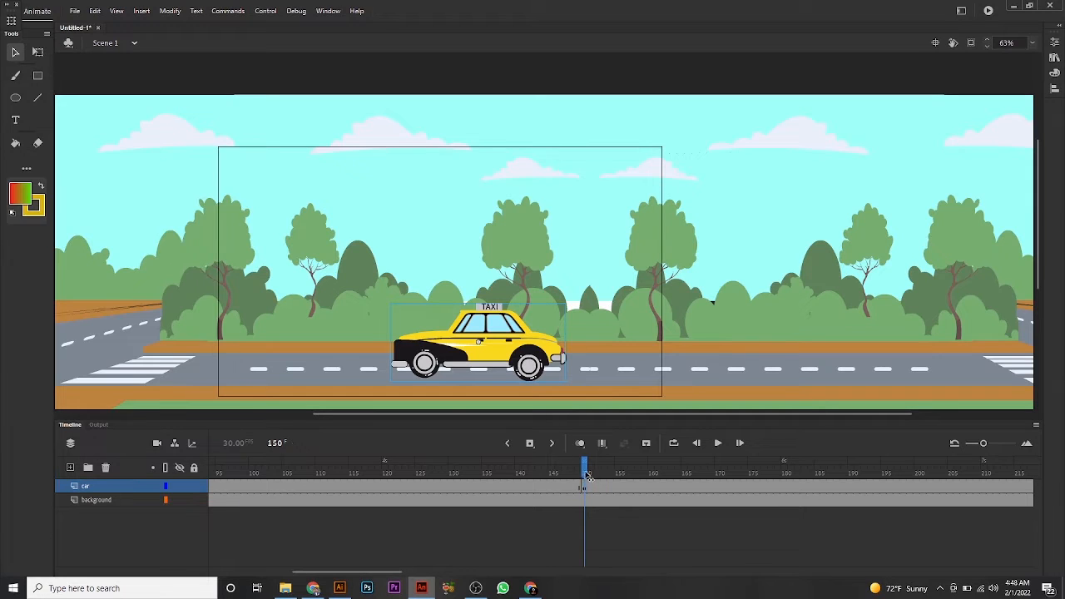
mouse_move(587, 471)
left_mouse_down()
mouse_move(724, 470)
mouse_move(585, 471)
left_mouse_up()
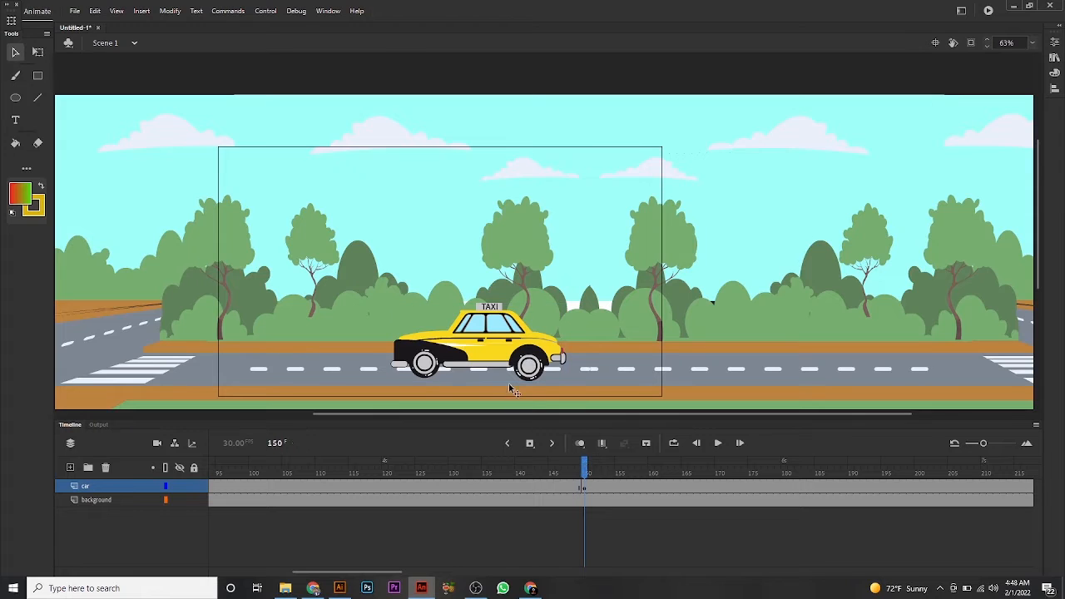
left_click_drag(505, 364, 450, 370)
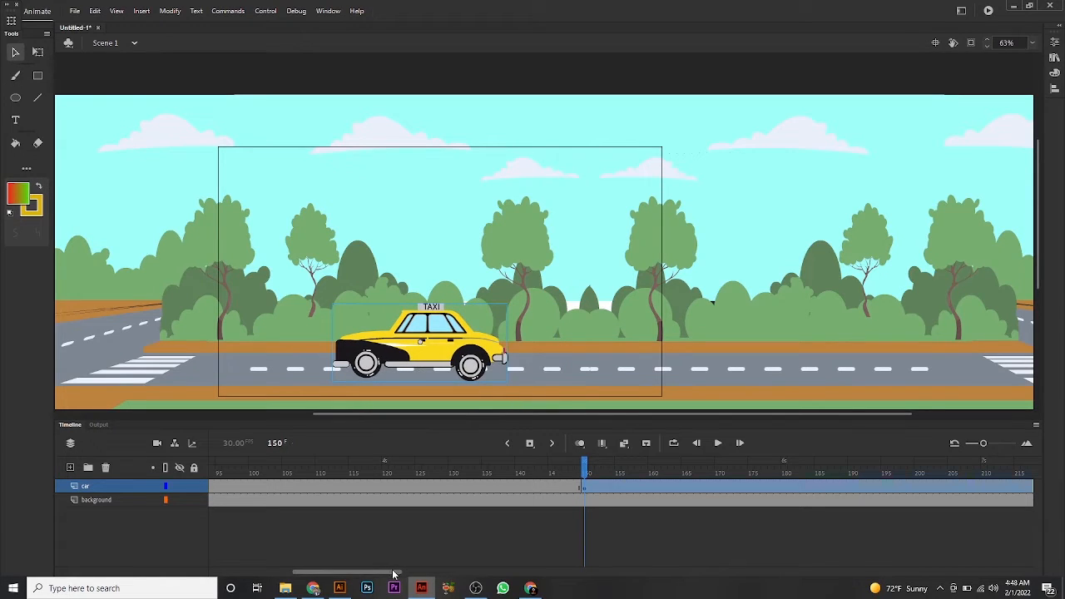
Add a car keyframe at frame 210 and shift the taxi left until its front nears the stage's left edge.
left_click_drag(388, 570, 414, 570)
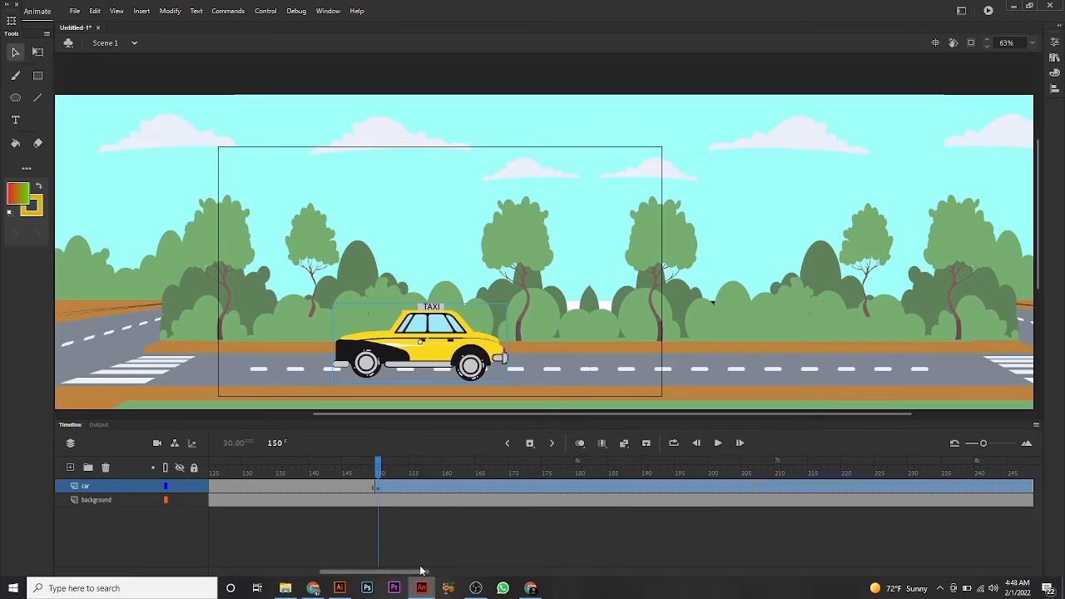
left_click(779, 487)
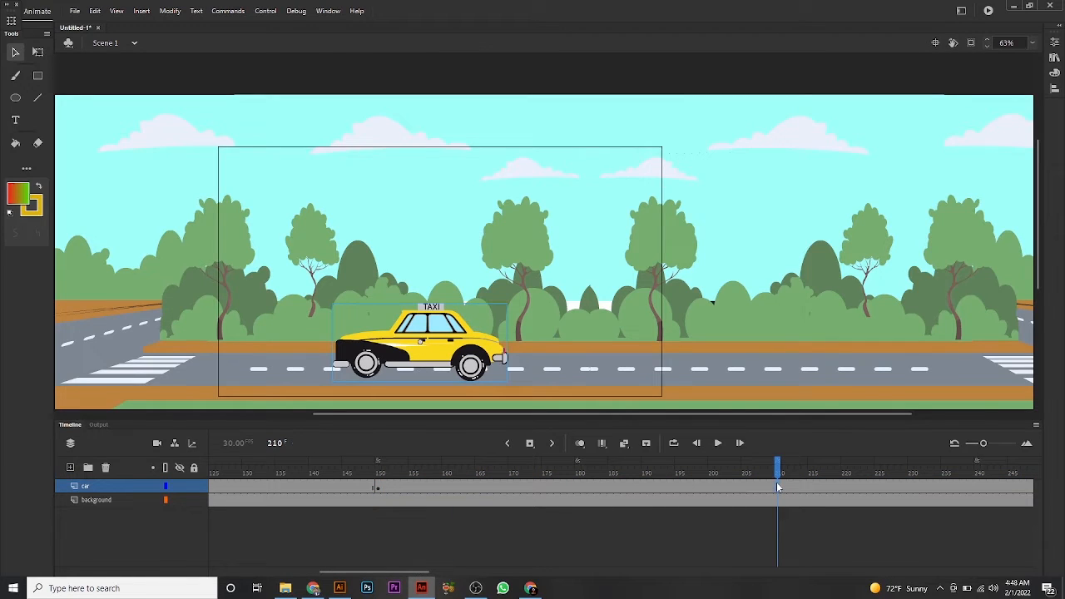
key("F6")
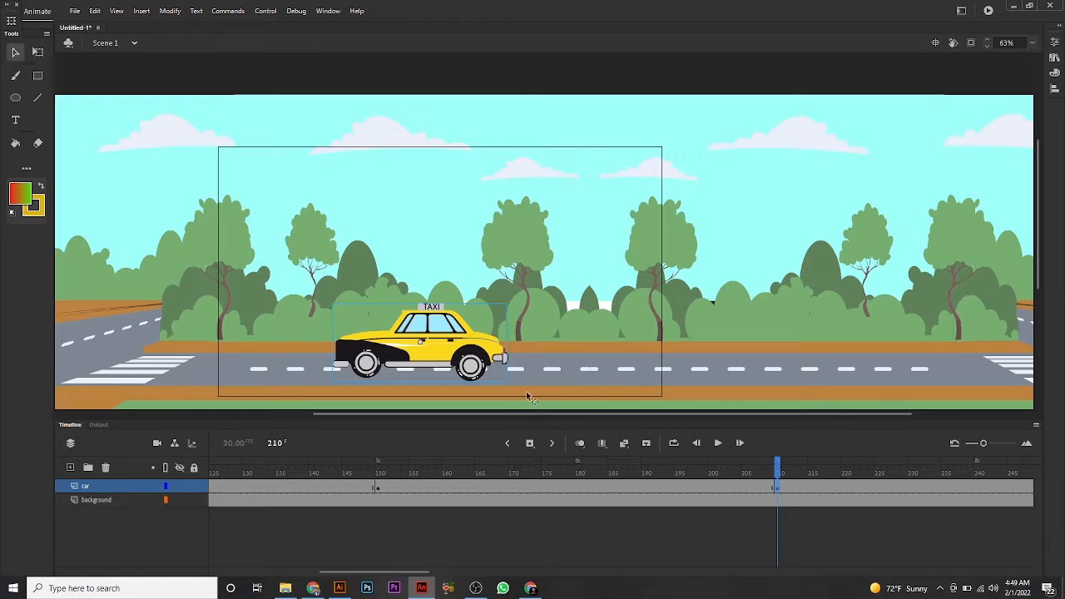
left_click_drag(456, 358, 383, 350)
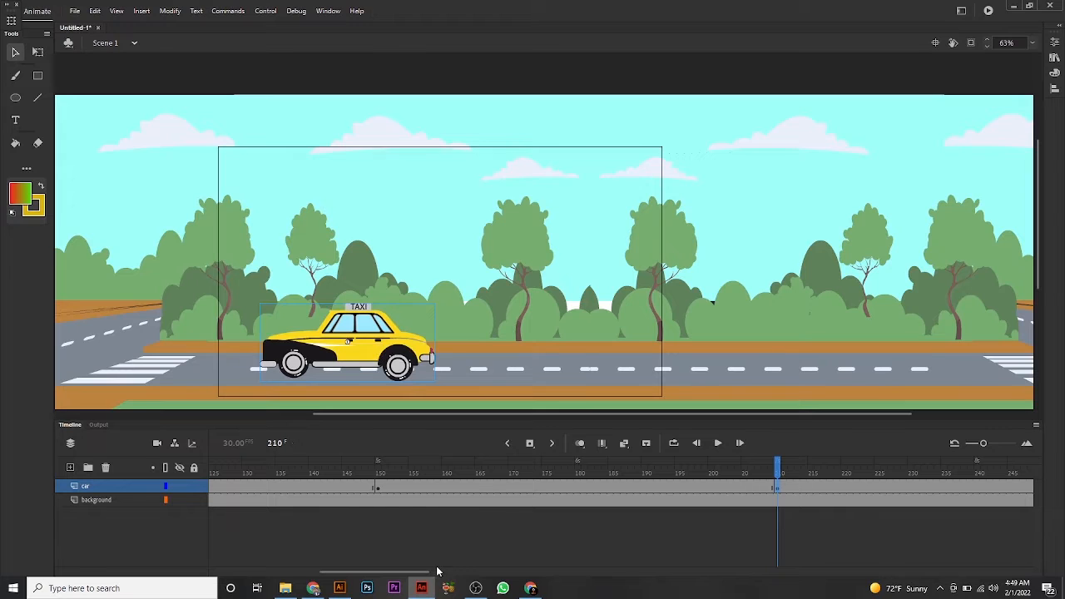
Add a car keyframe at frame 256 and move the taxi left so it straddles the stage's left edge.
left_click_drag(437, 571, 487, 576)
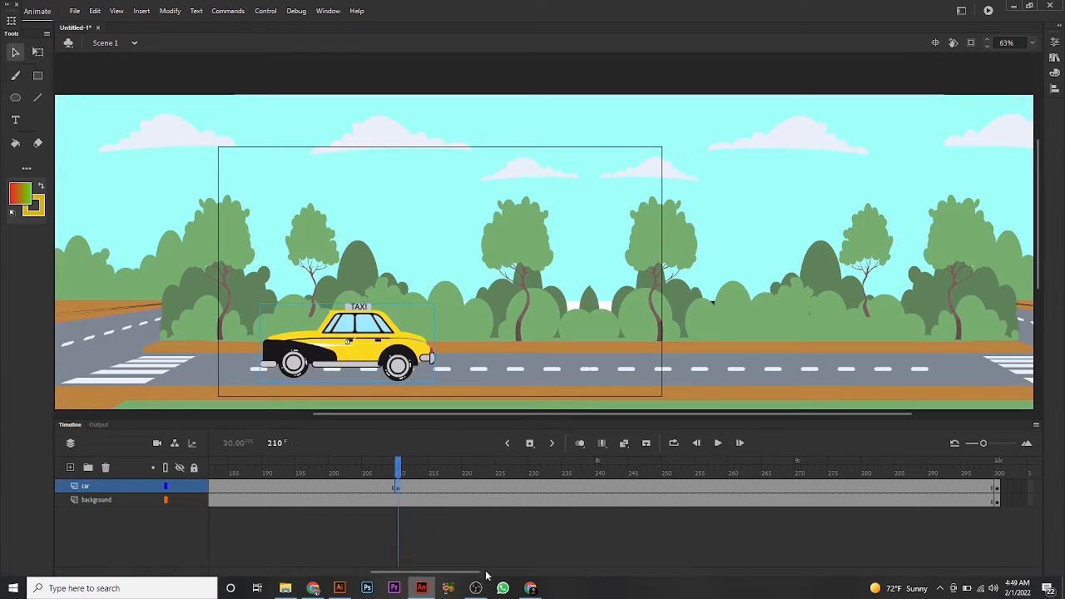
left_click(796, 484)
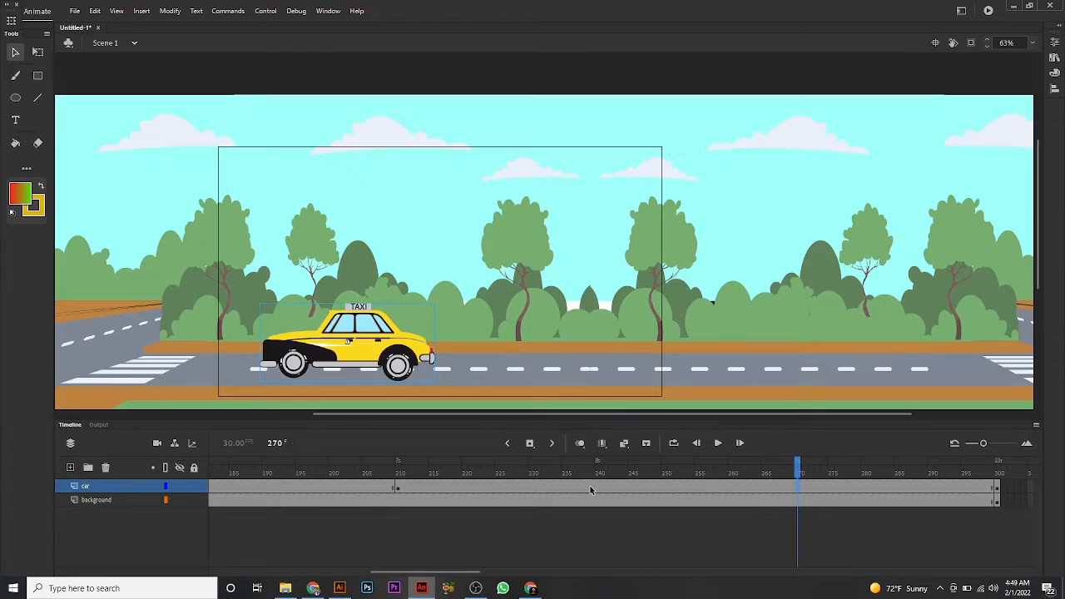
left_click(702, 490)
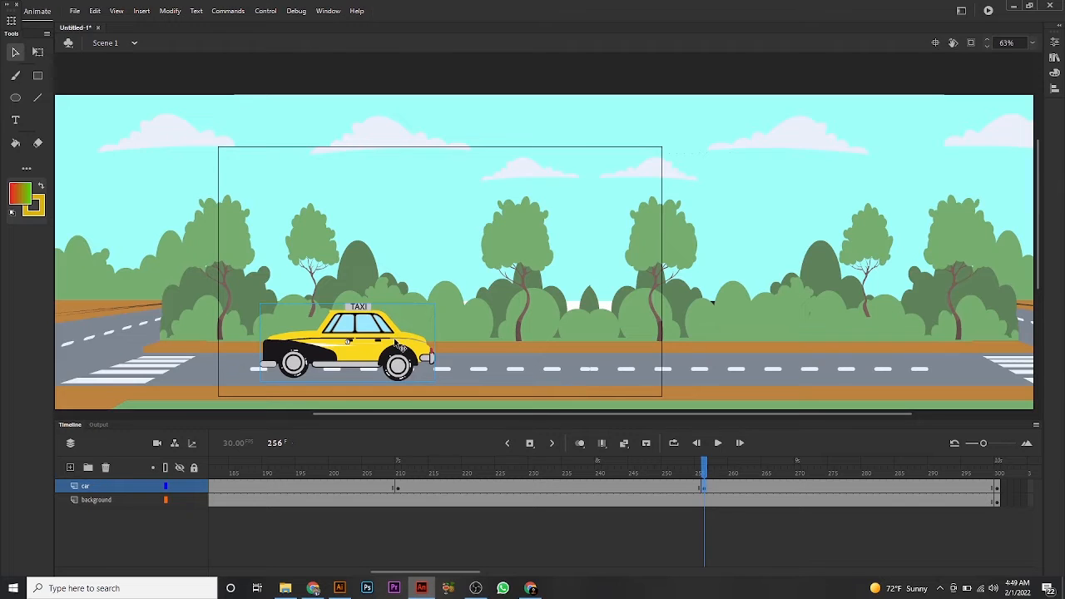
left_click_drag(394, 345, 263, 342)
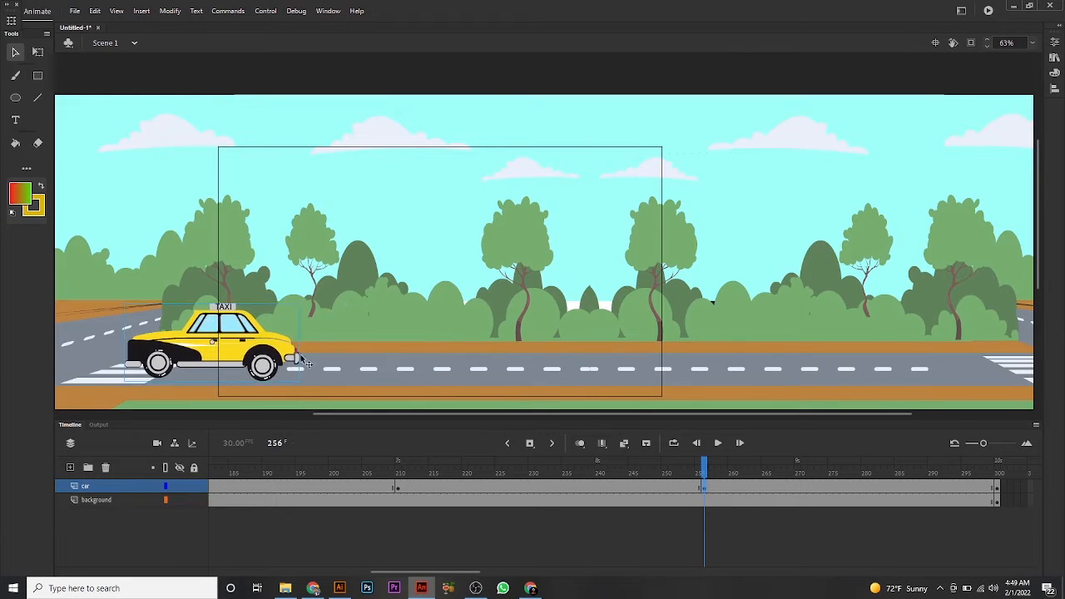
At frame 300, move the taxi left until almost all of it lies beyond the stage's left edge, and play the timeline.
left_click_drag(708, 473, 999, 480)
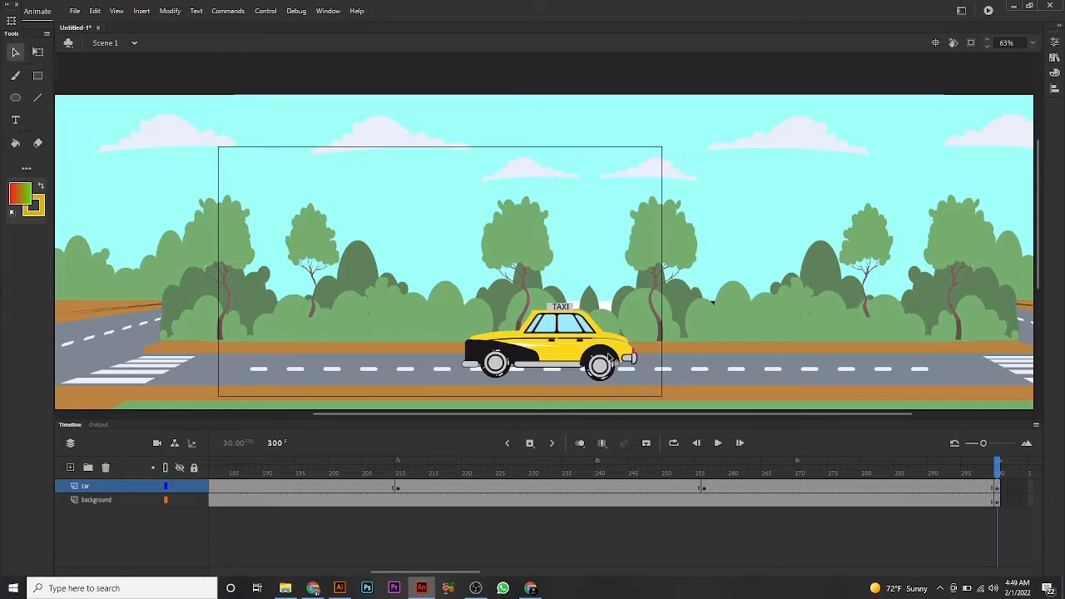
left_click_drag(613, 366, 207, 359)
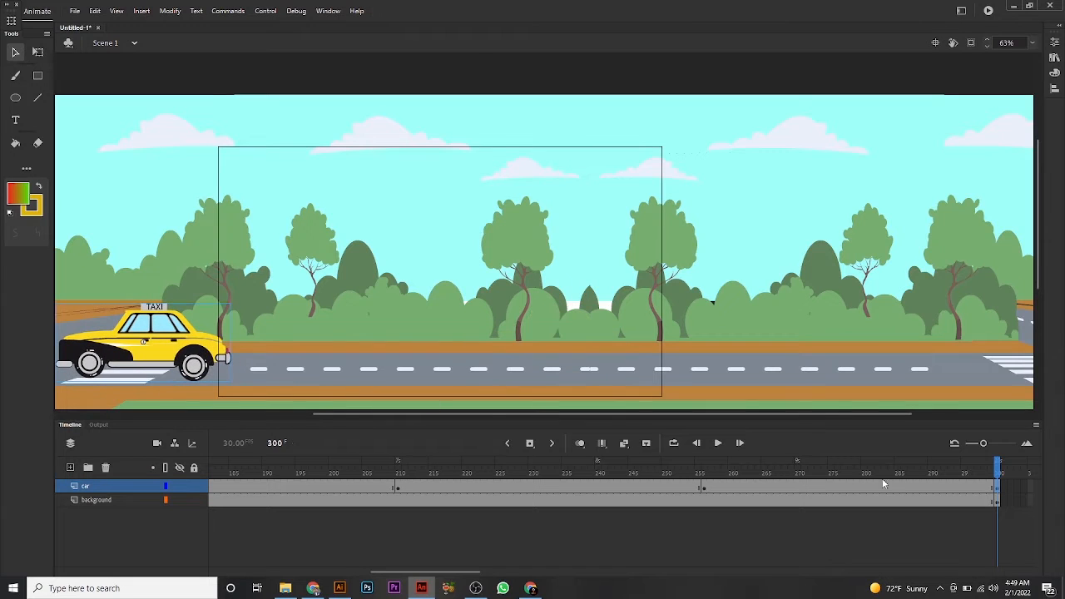
key("Return")
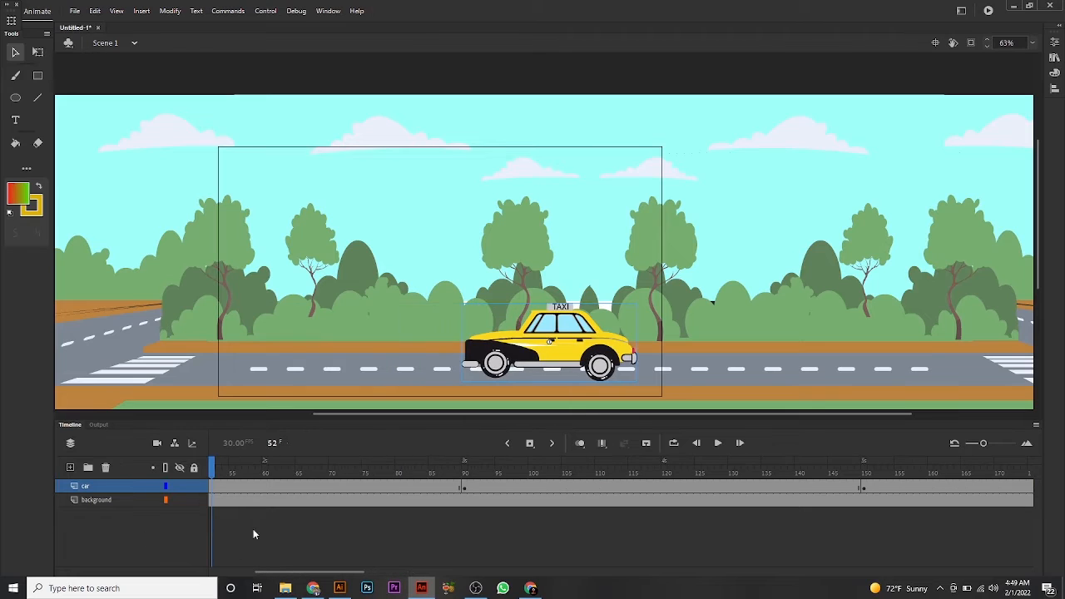
Return to frame 1, select all frames on the car layer and apply a classic tween to them.
left_click_drag(213, 464, 135, 456)
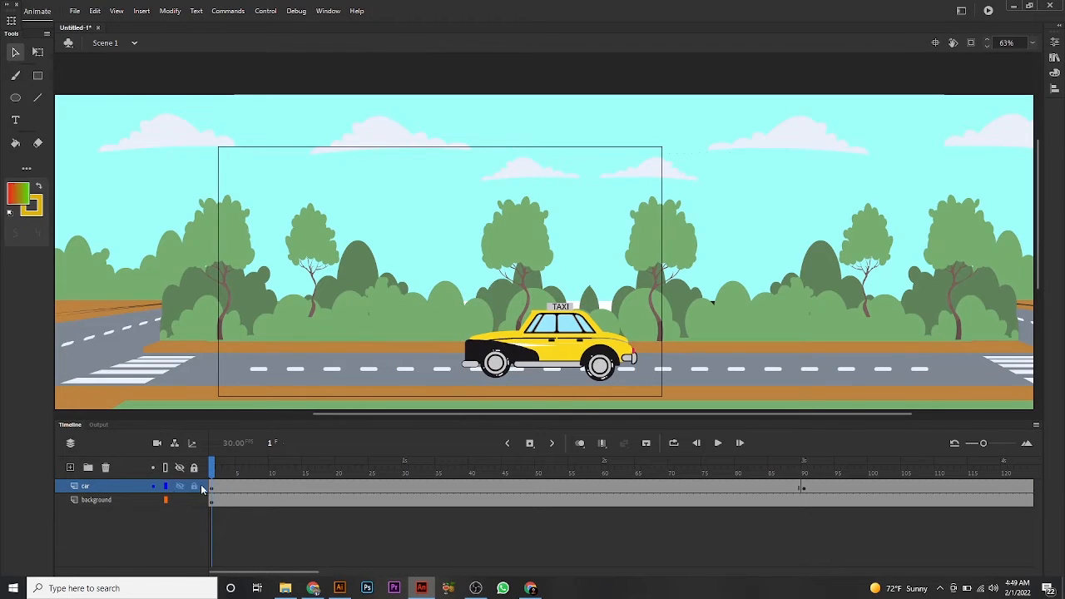
left_click(146, 485)
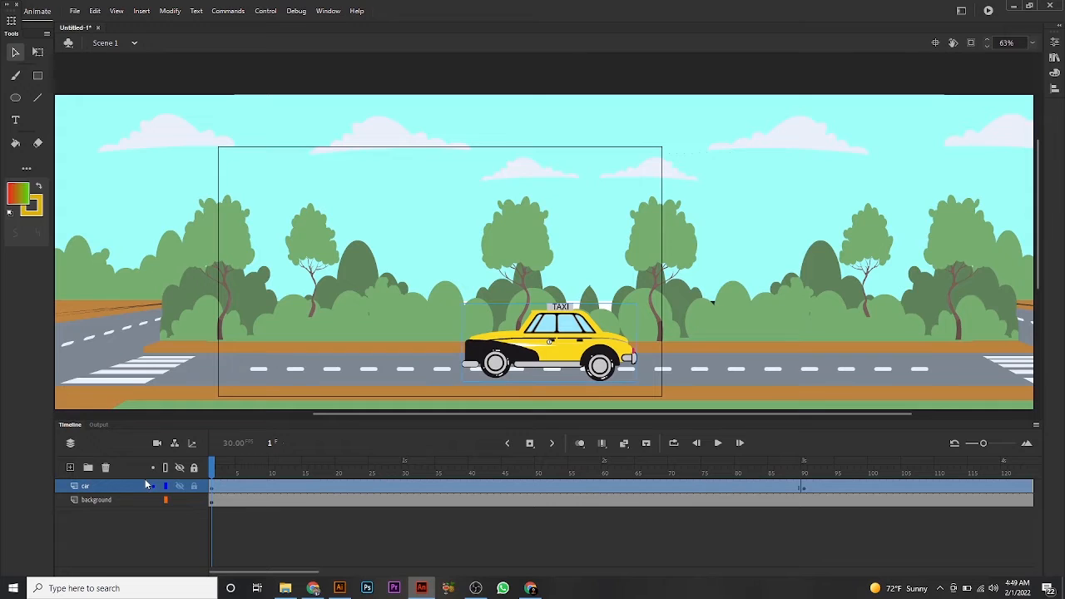
right_click(294, 485)
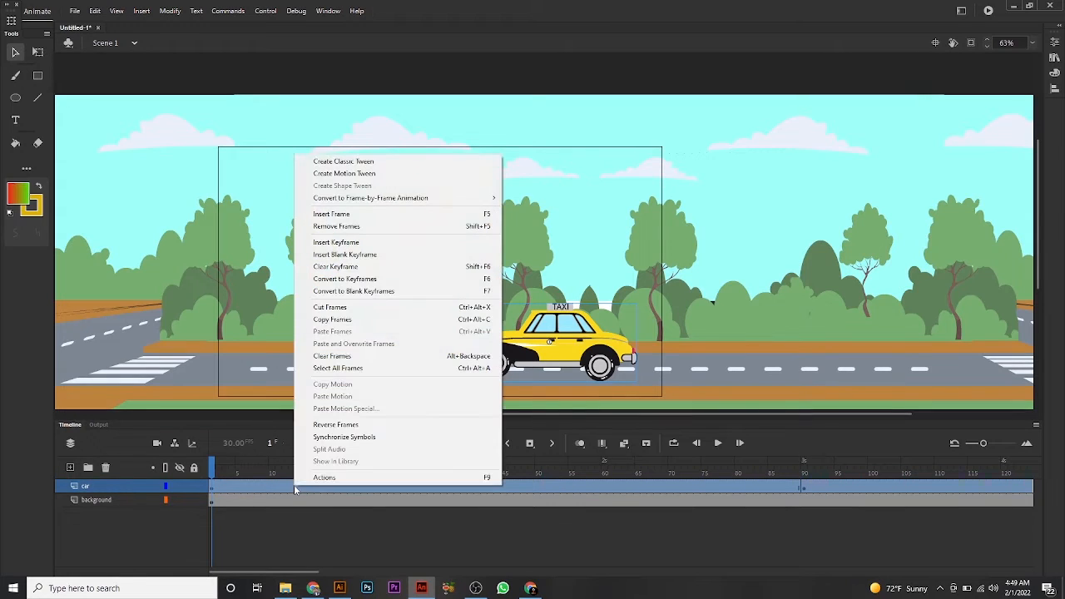
left_click(377, 163)
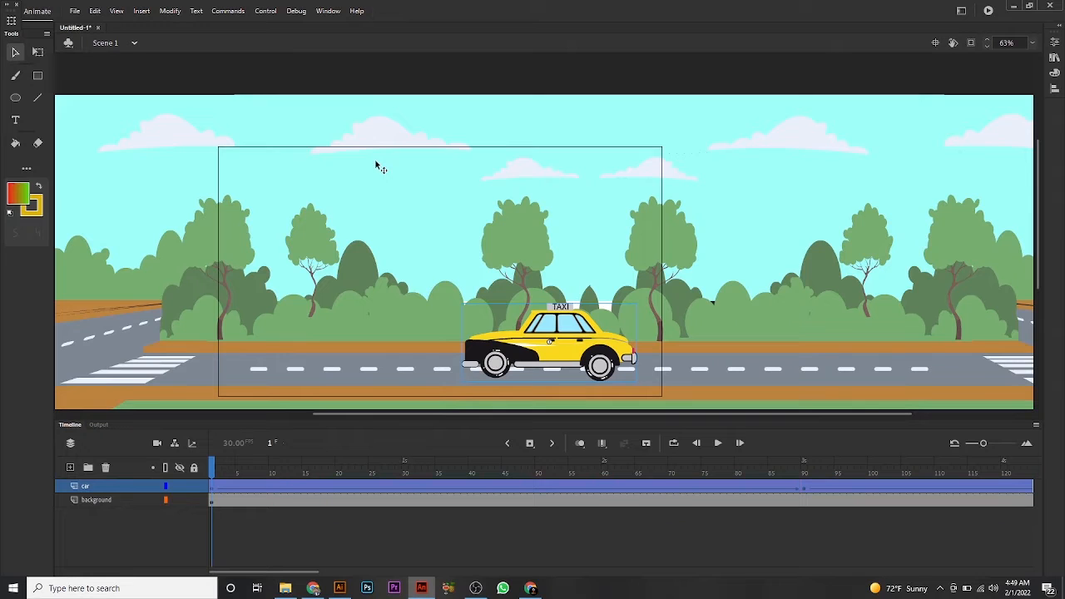
Test the movie in a maximized preview window and close the preview, leaving the document open without saving.
left_click(990, 9)
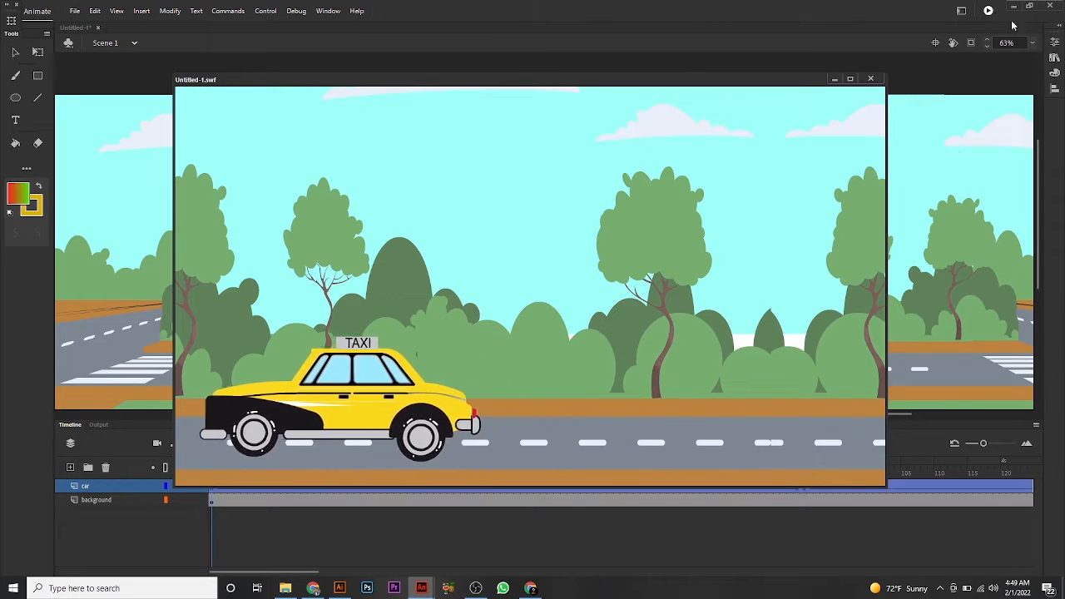
left_click(849, 79)
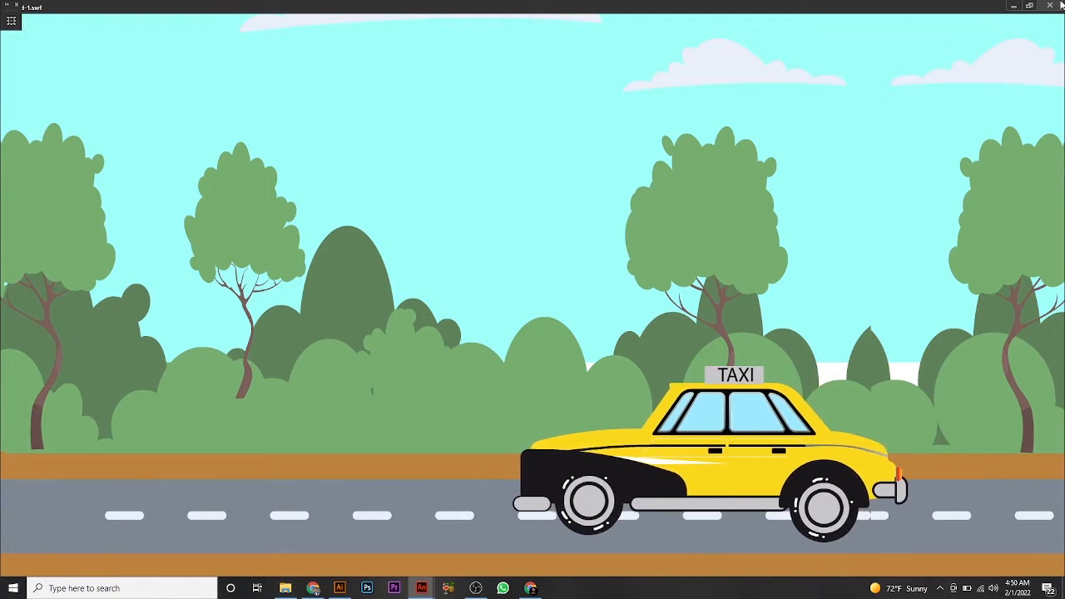
left_click(1015, 7)
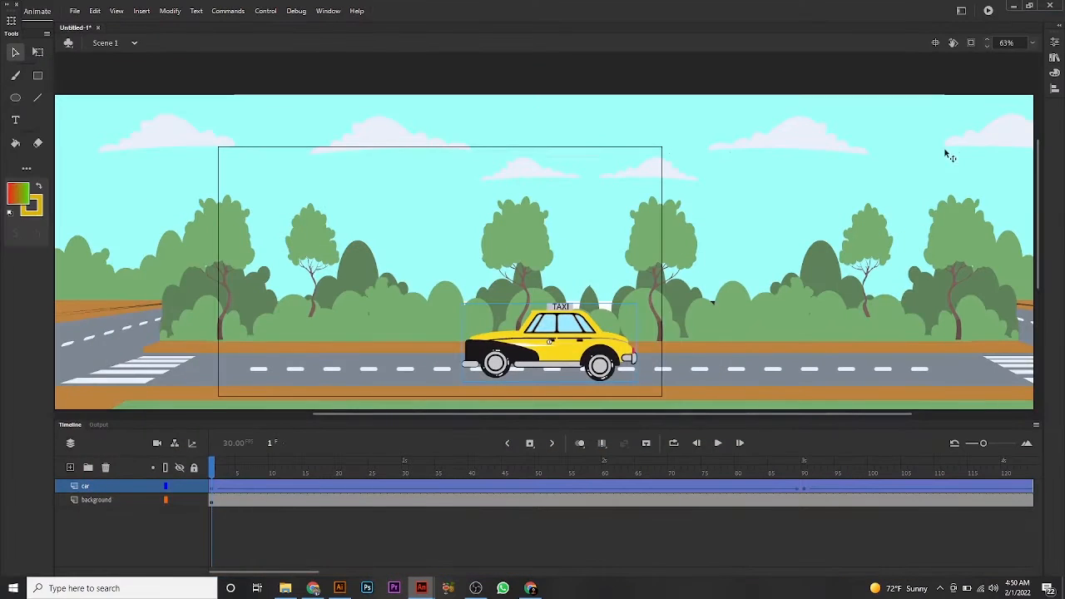
mouse_move(421, 588)
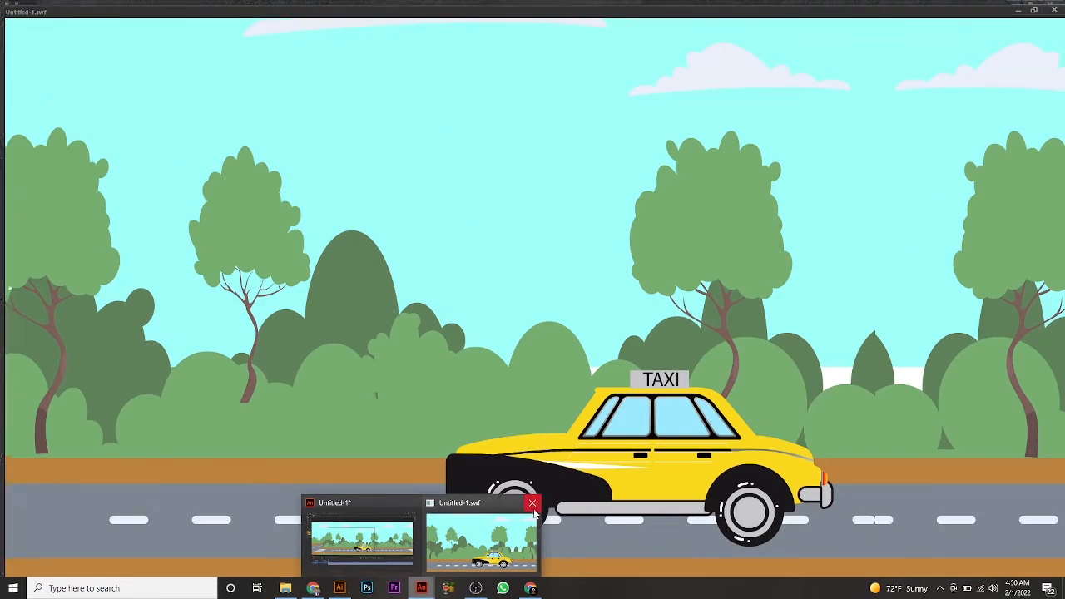
left_click(533, 506)
left_click(587, 308)
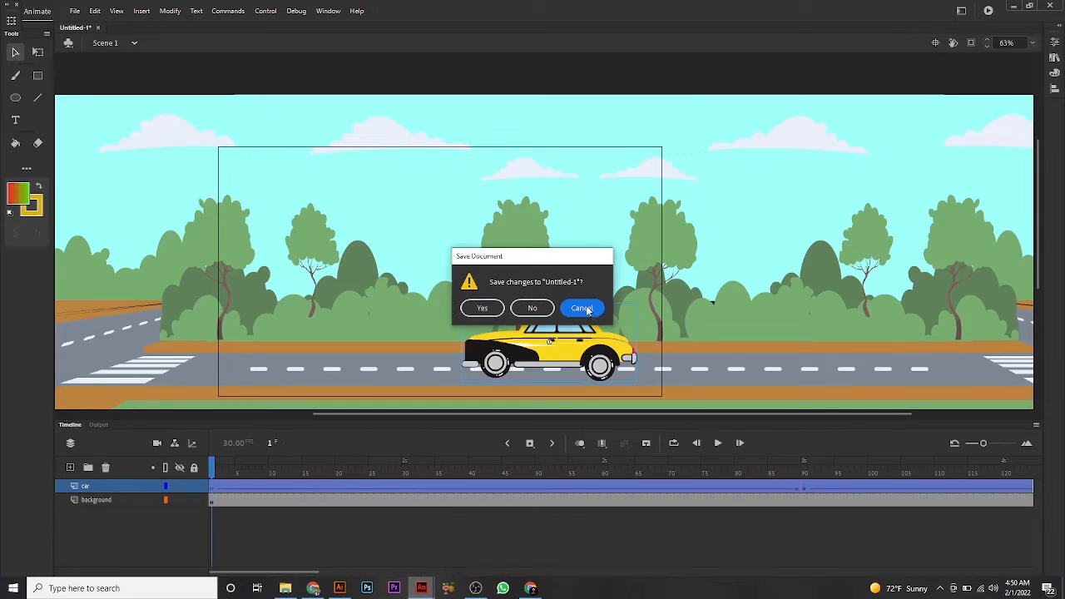
mouse_move(422, 588)
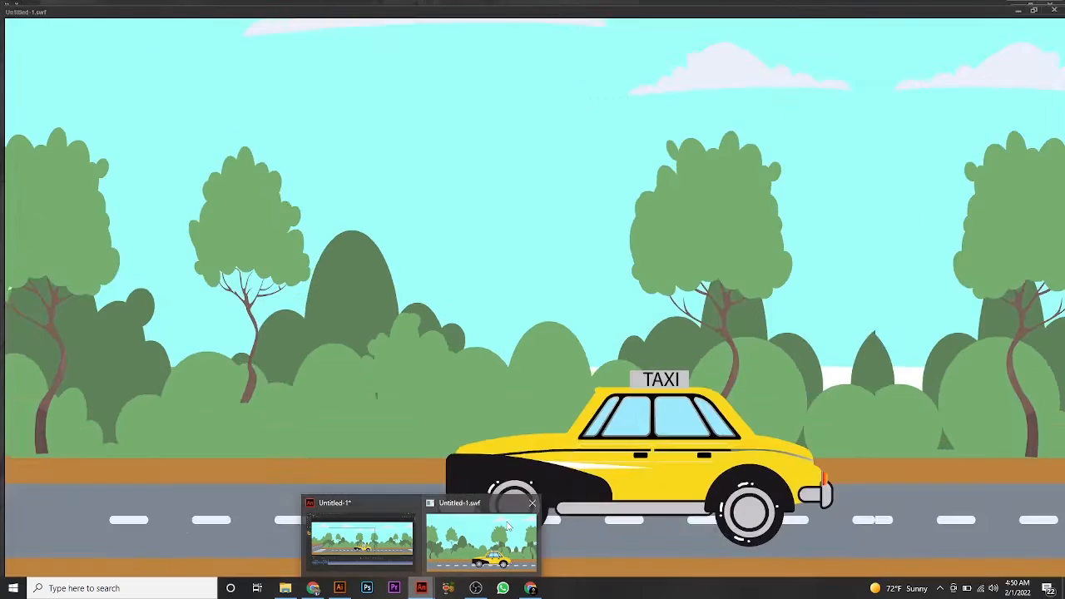
left_click(506, 533)
left_click(1036, 6)
left_click(876, 80)
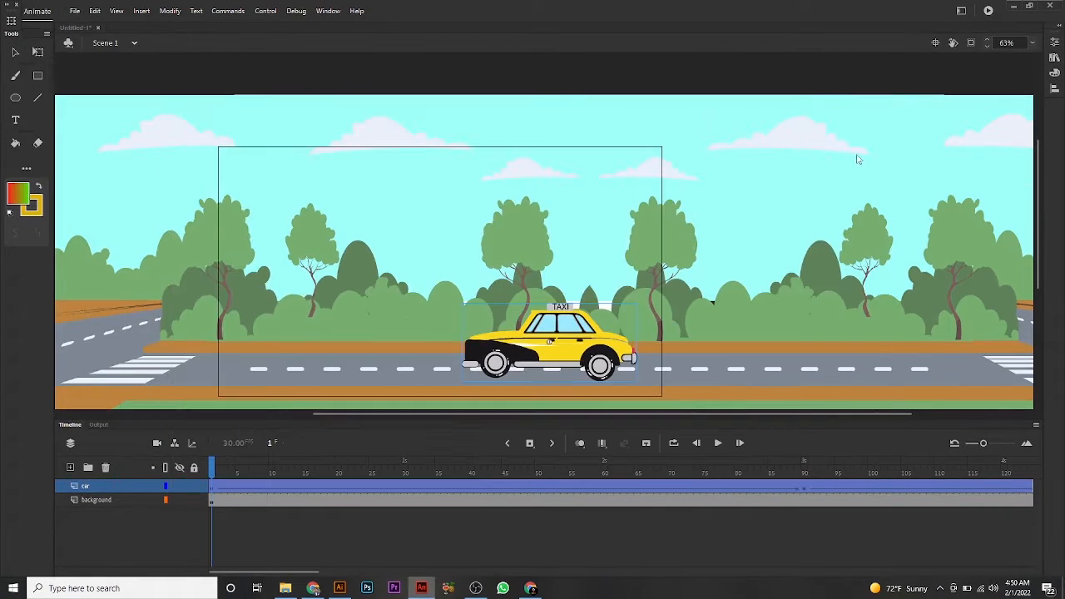
Add a keyframe at frame 90 on the background layer.
key("v")
left_click(766, 264)
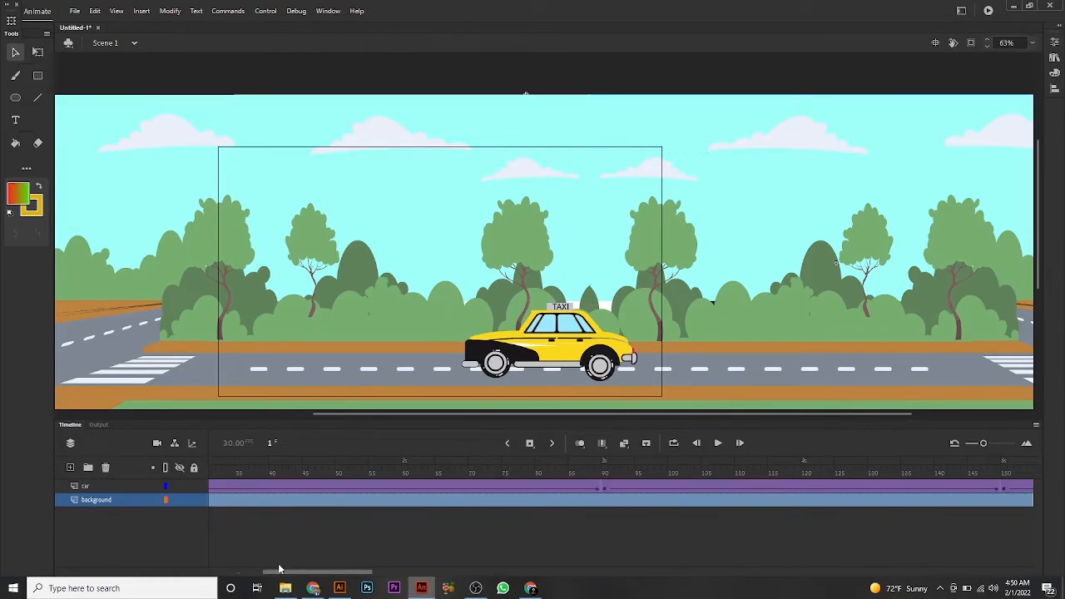
left_click(101, 513)
left_click(98, 500)
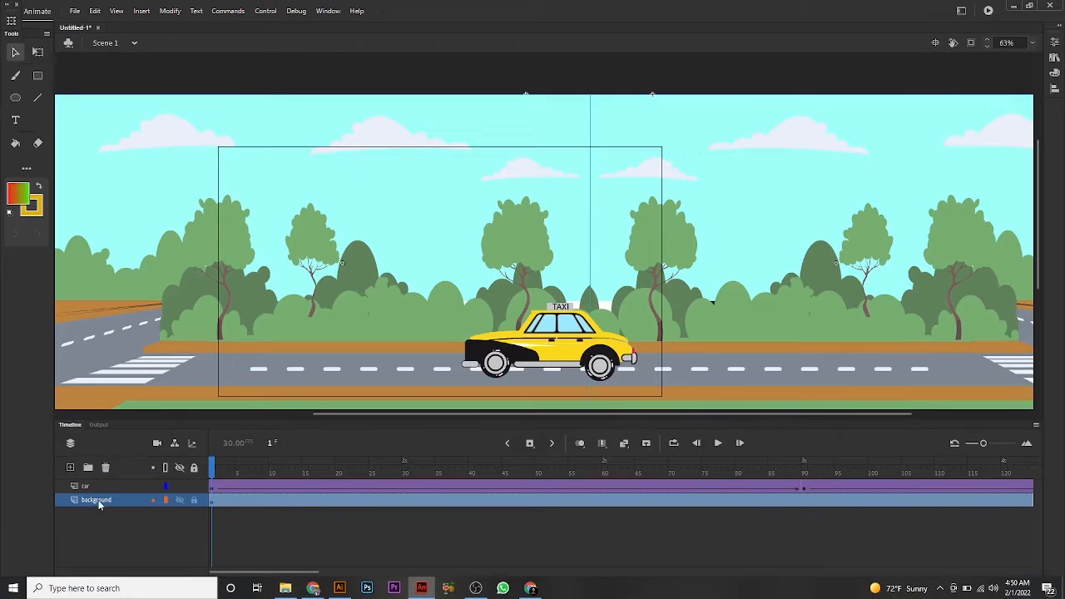
left_click(329, 541)
left_click(405, 499)
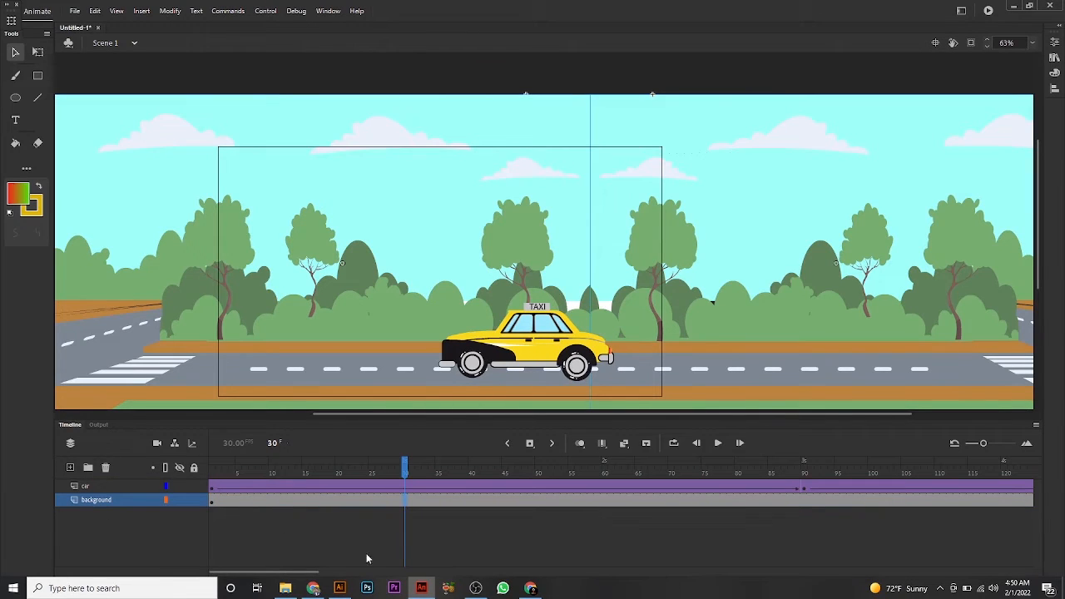
left_click_drag(314, 572, 327, 574)
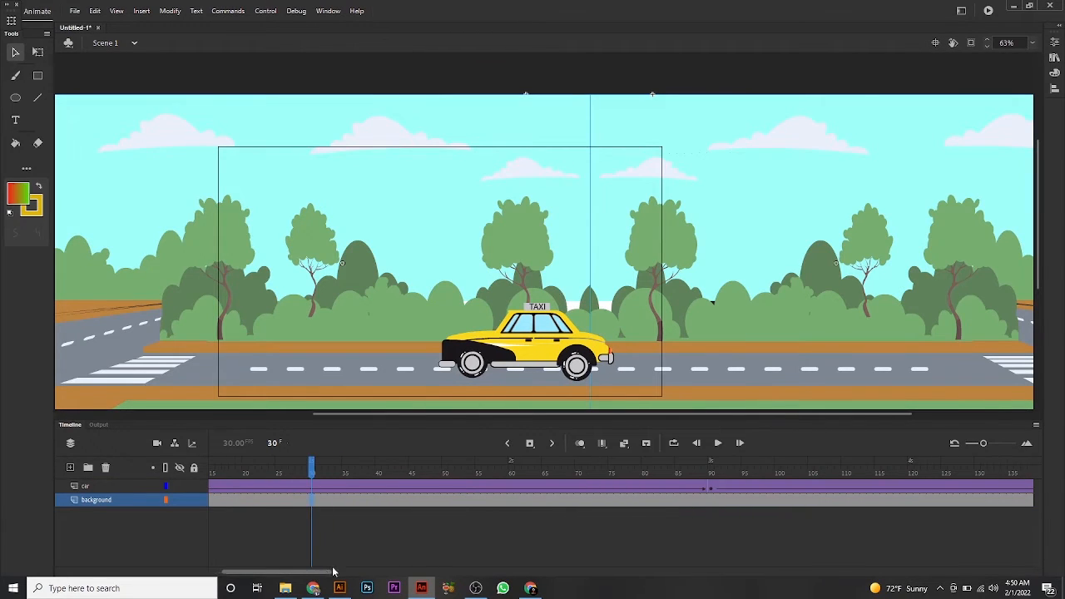
left_click(710, 503)
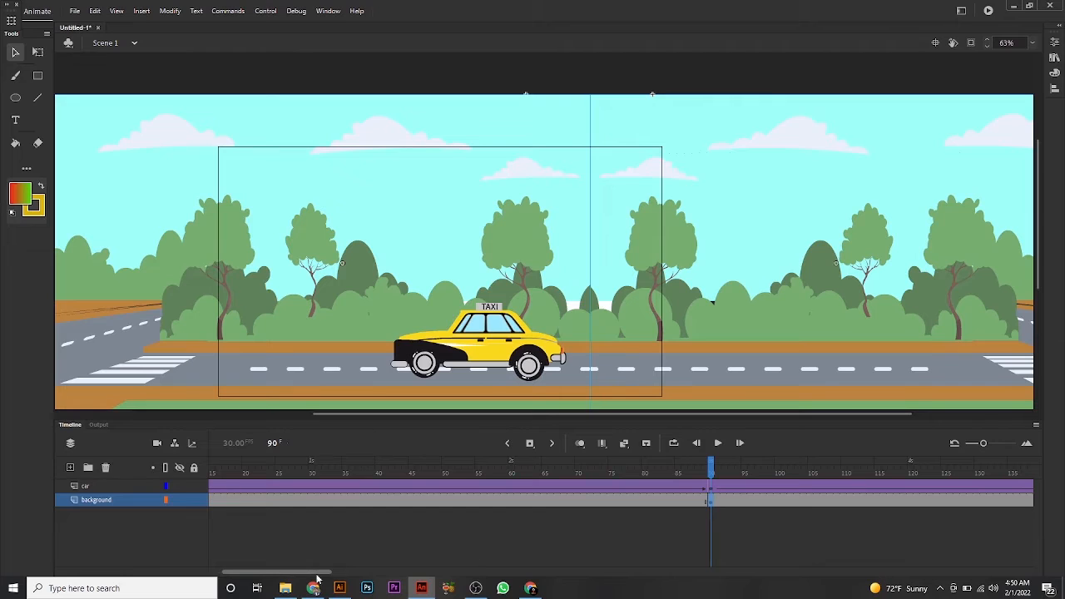
left_click_drag(320, 574, 330, 576)
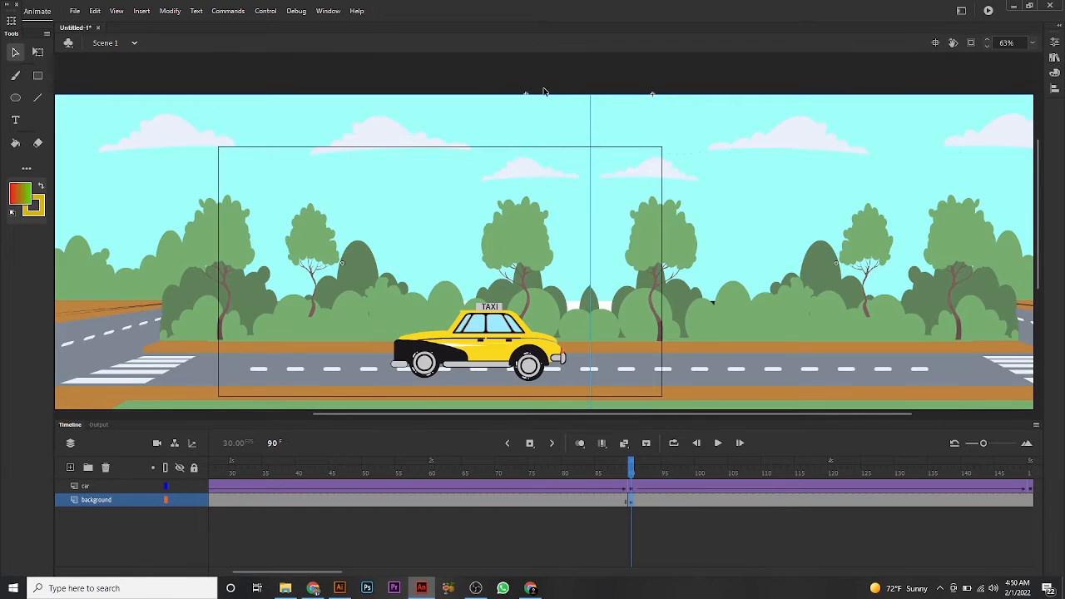
At frame 90, nudge the background left until the seam between its two halves sits above the taxi's rear wheel.
left_click_drag(543, 89, 663, 127)
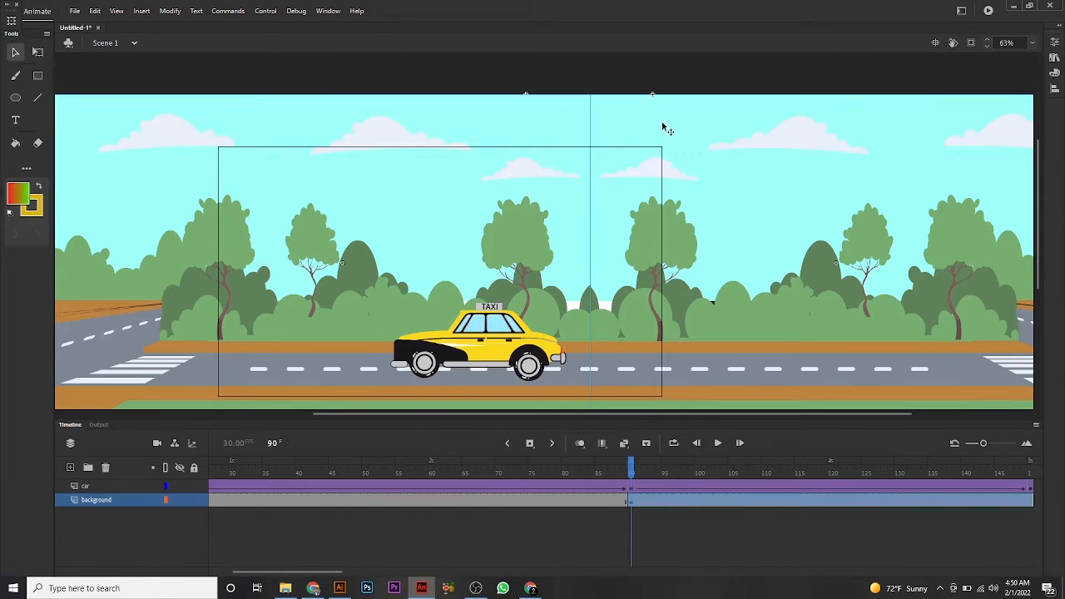
key("shift+Left")
key("shift+Left")
key("shift+Left")
key("shift+Left")
key("shift+Left")
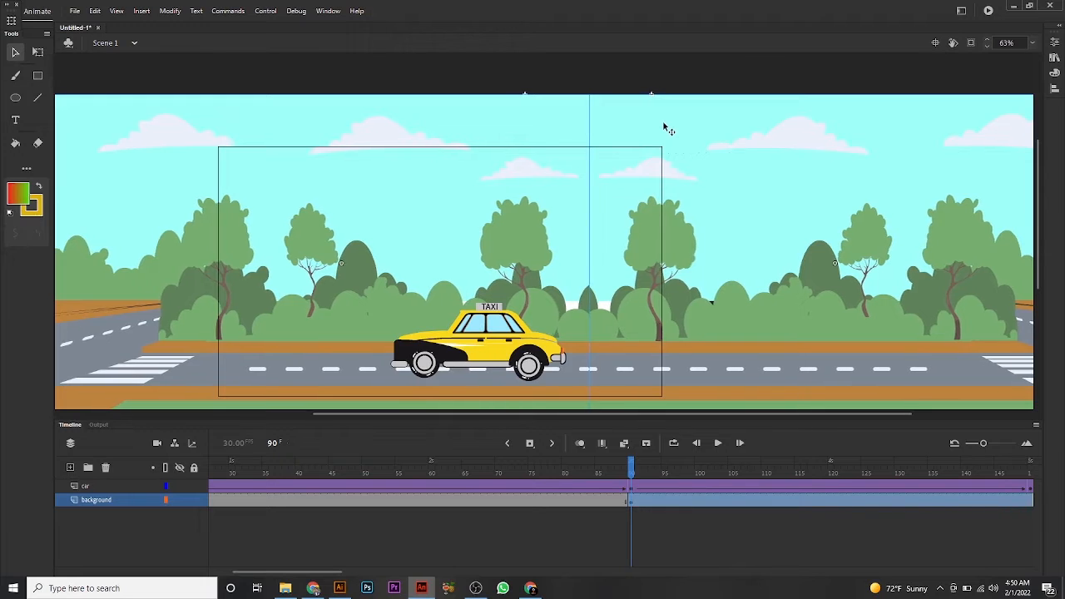
key("shift+Left")
key("shift+Left")
key("shift+Left")
key("shift+Left")
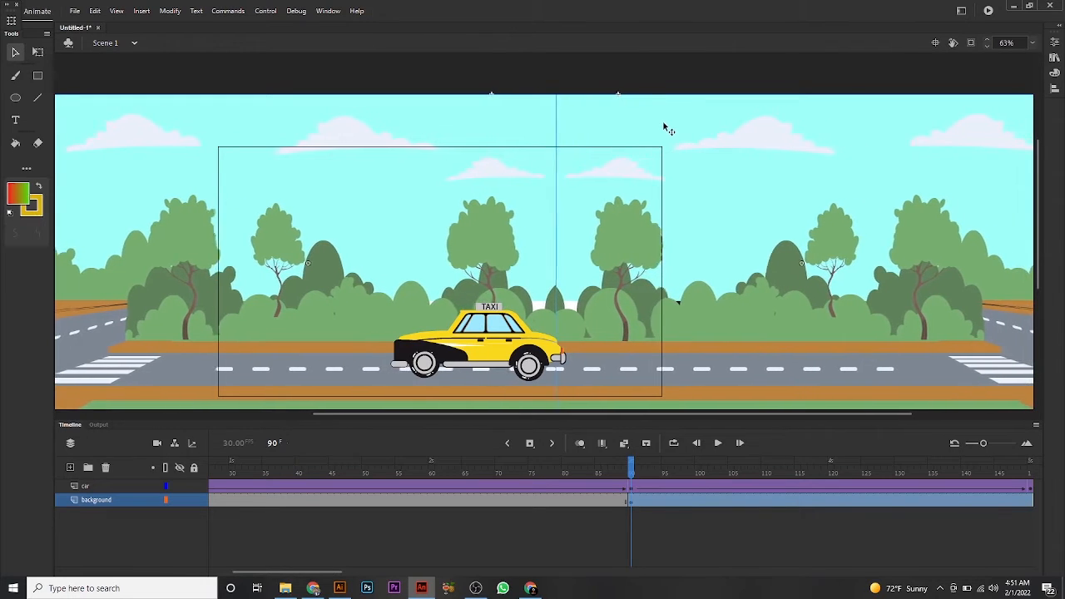
key("shift+Left")
key("shift+Left")
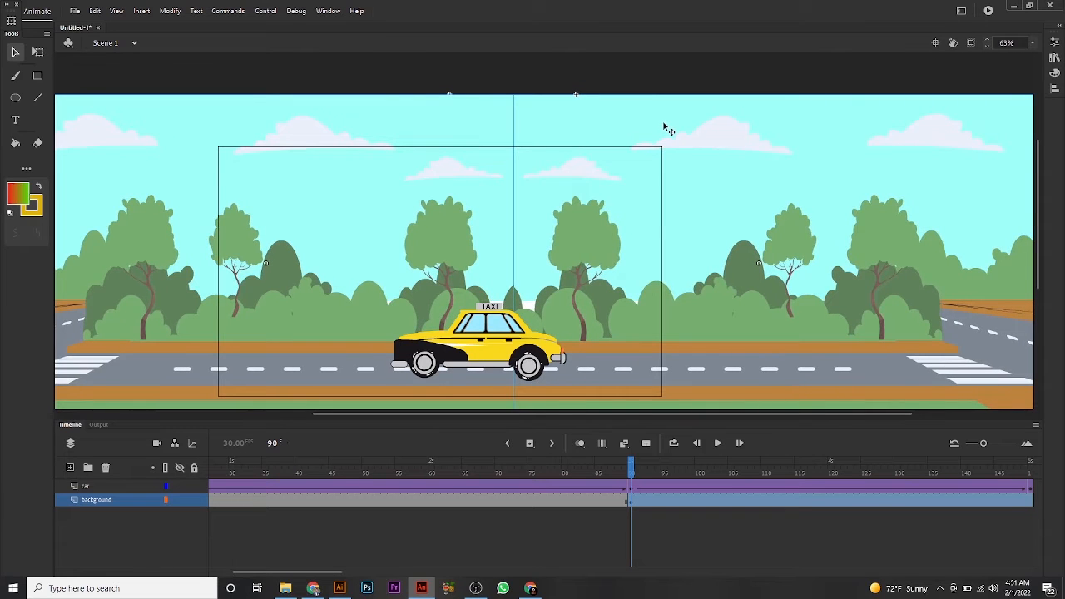
key("shift+Right")
key("shift+Right")
key("shift+Right")
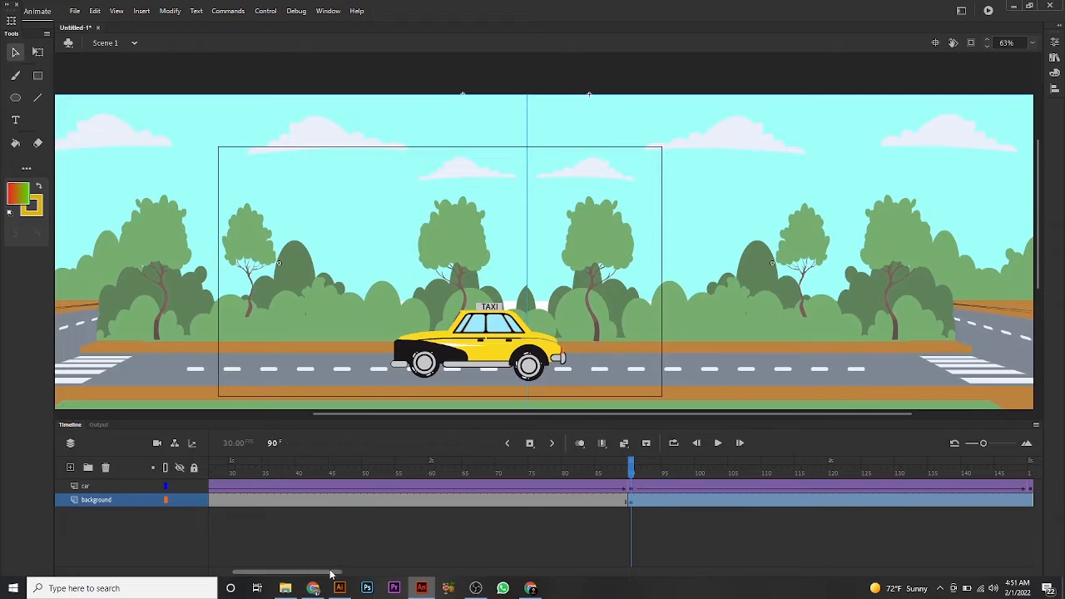
Add a background keyframe at frame 150 and shift the scenery left until its middle seam meets the front part of the taxi's rear wheel.
left_click_drag(333, 566, 361, 566)
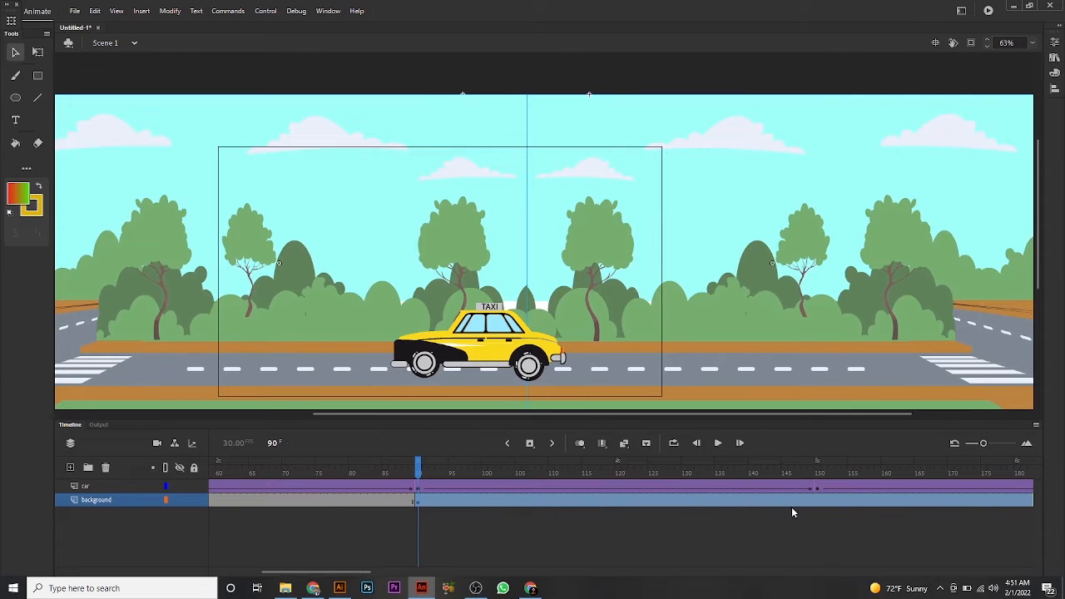
left_click(817, 502)
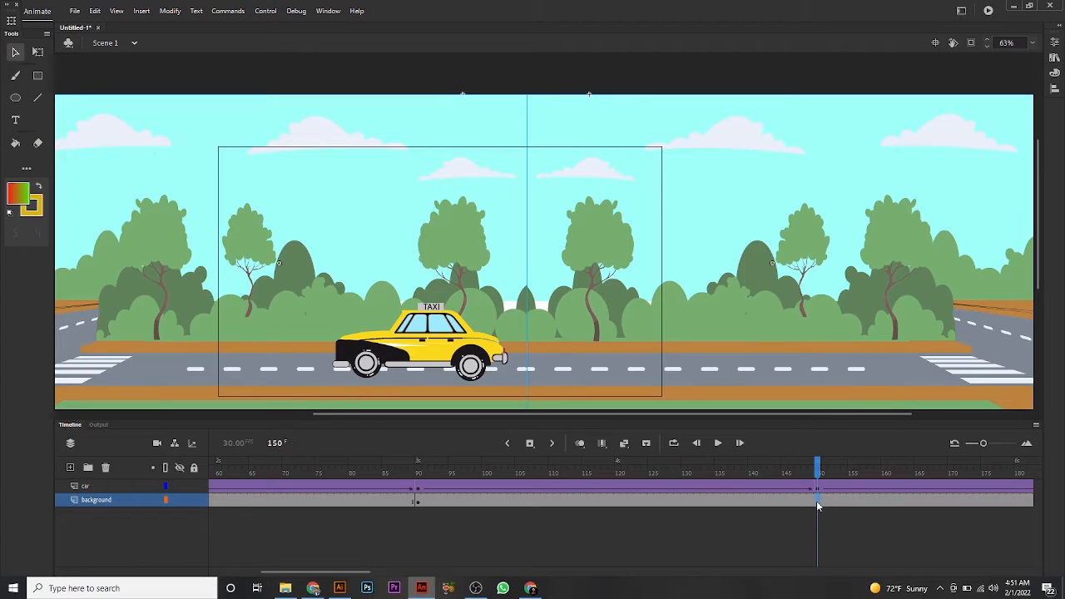
left_click(816, 501)
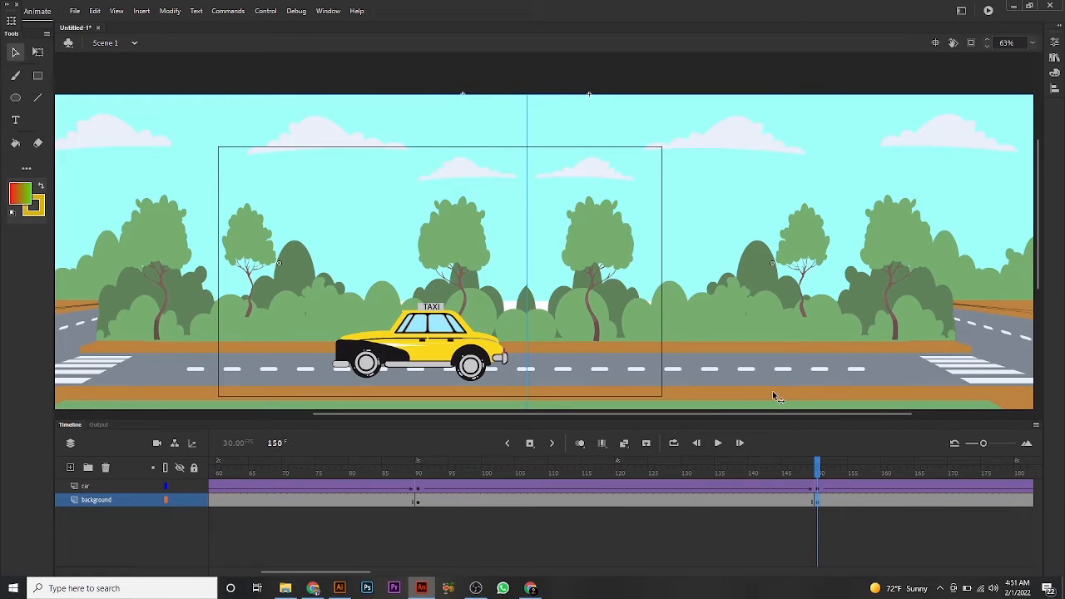
key("Left")
key("Left")
key("Left")
key("Left")
key("Left")
key("Left")
key("Left")
key("Left")
key("Left")
key("Left")
key("Left")
key("Left")
key("Left")
key("Left")
key("Left")
key("Left")
key("Left")
key("Left")
key("Left")
key("Left")
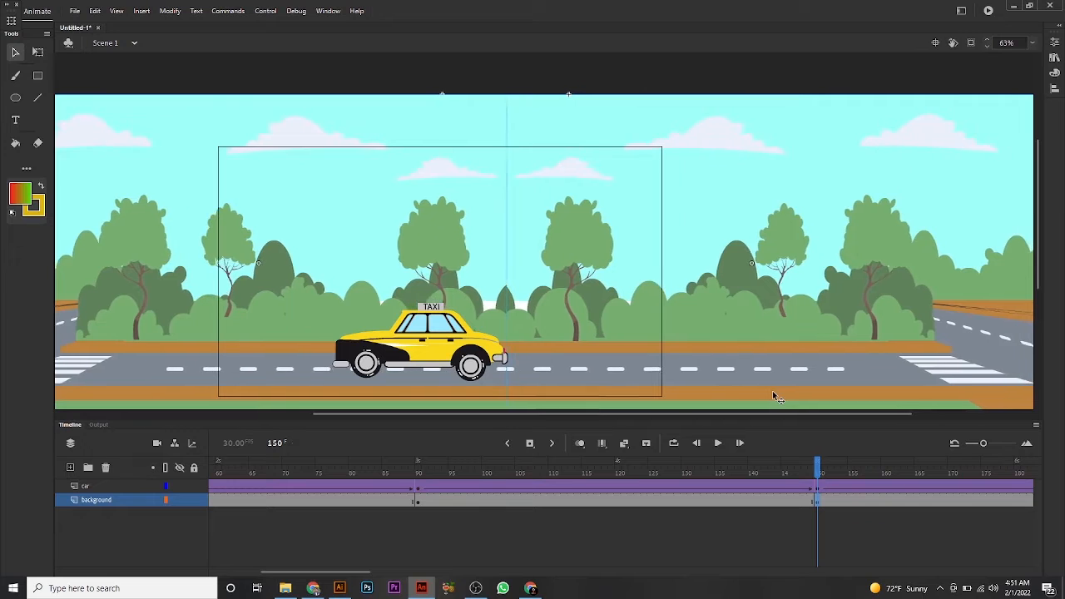
key("Left")
key("Left")
key("Left")
key("Left")
key("Left")
key("Left")
key("Left")
key("Left")
key("Left")
key("Left")
key("Left")
key("Left")
key("Left")
key("Left")
key("Left")
key("Left")
key("Left")
key("Left")
key("Left")
key("Left")
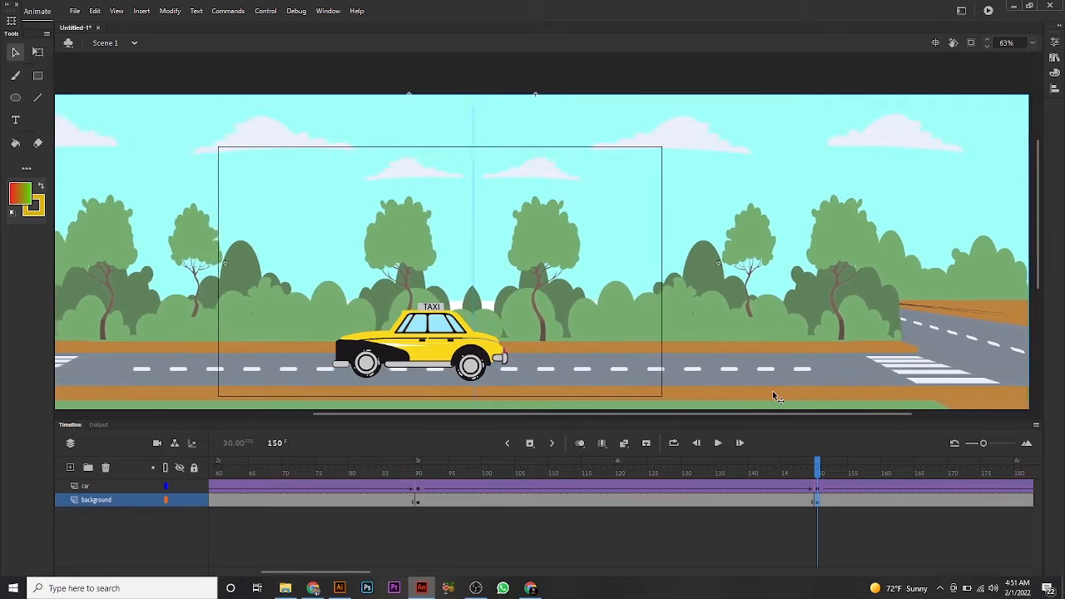
key("Left")
key("Left")
key("Left")
key("Left")
key("Left")
key("Left")
key("Left")
key("Left")
key("Left")
key("Left")
key("Left")
key("Left")
key("Left")
key("Left")
key("Left")
key("Left")
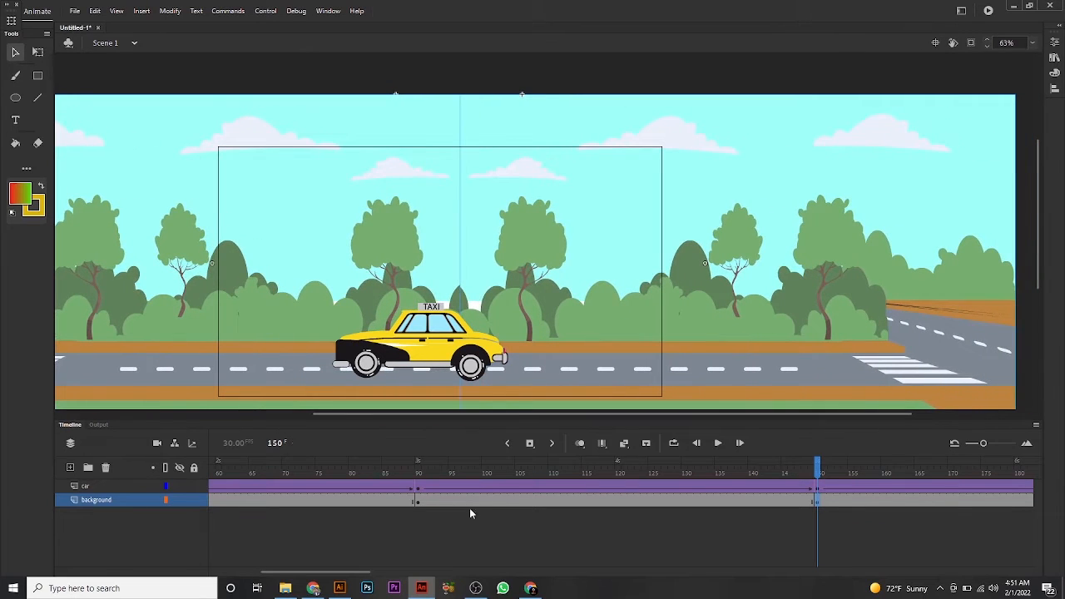
Add a background keyframe at frame 210 and shift the scenery left until its middle seam lines up with the taxi's rear bumper.
left_click_drag(364, 574, 400, 574)
left_click(920, 499)
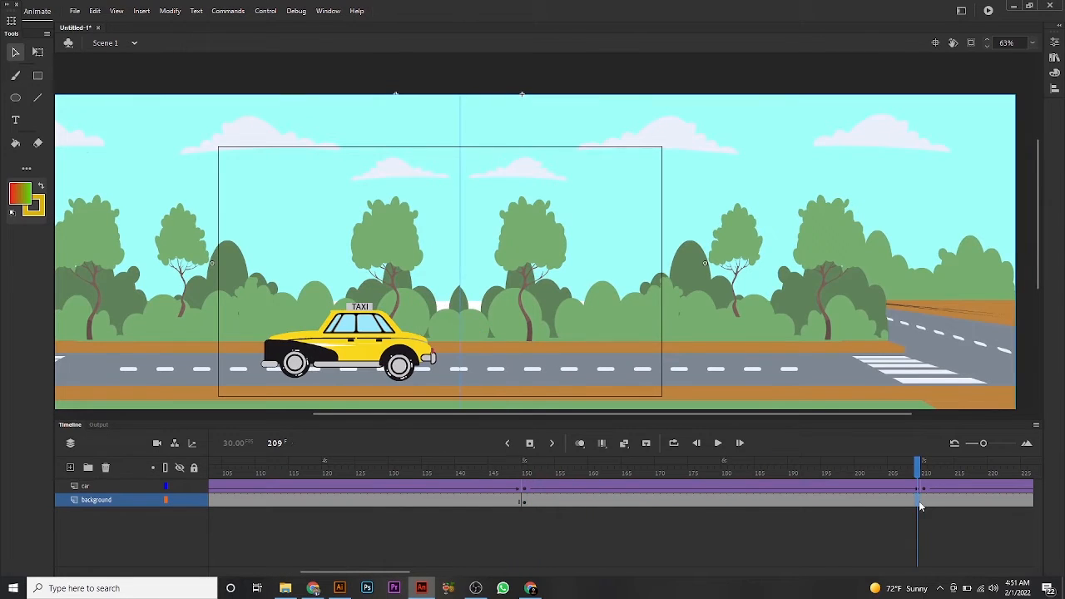
left_click(923, 505)
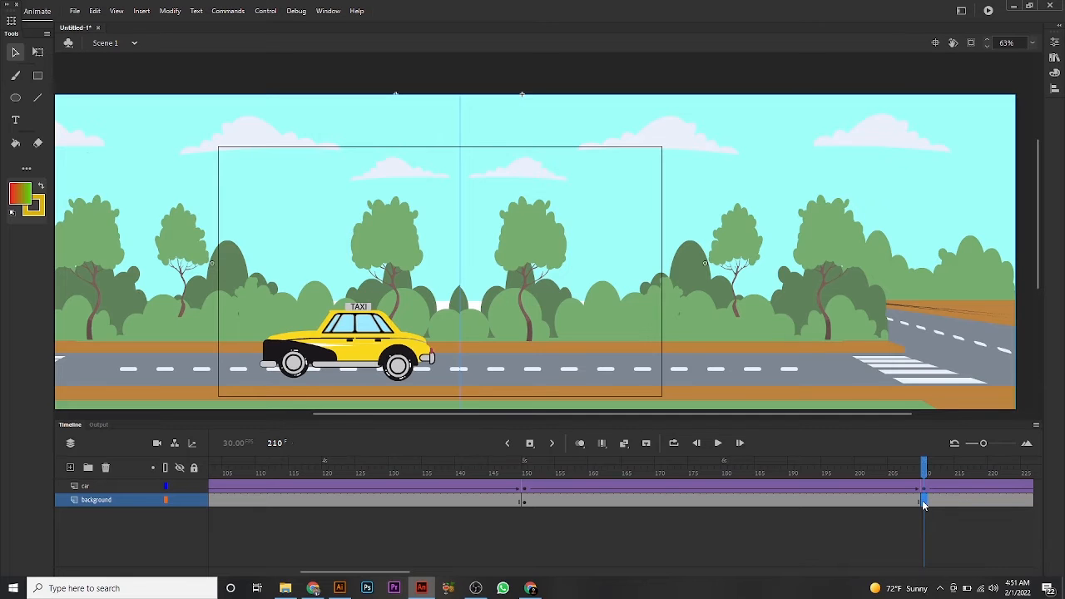
key("Left")
key("Left")
key("Left")
key("Left")
key("Left")
key("Left")
key("Left")
key("Left")
key("Left")
key("Left")
key("Left")
key("Left")
key("Left")
key("Left")
key("Left")
key("Left")
key("Left")
key("Left")
key("Left")
key("Left")
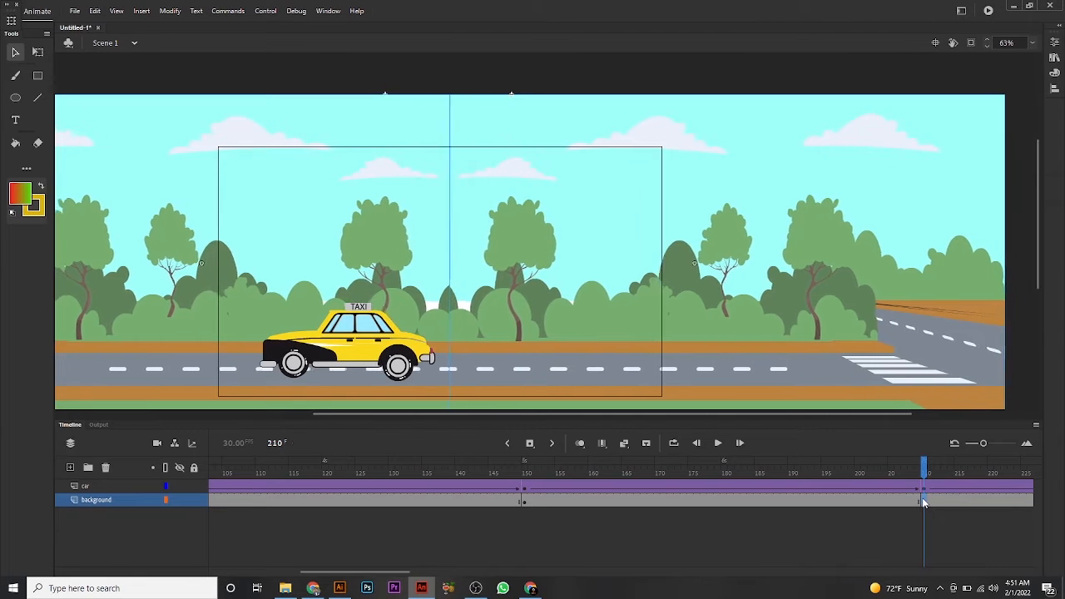
key("Left")
key("Left")
key("Left")
key("Left")
key("Left")
key("Left")
key("Left")
key("Left")
key("Left")
key("Left")
key("Left")
key("Left")
key("Left")
key("Left")
key("Left")
key("Left")
key("Left")
key("Left")
key("Left")
key("Left")
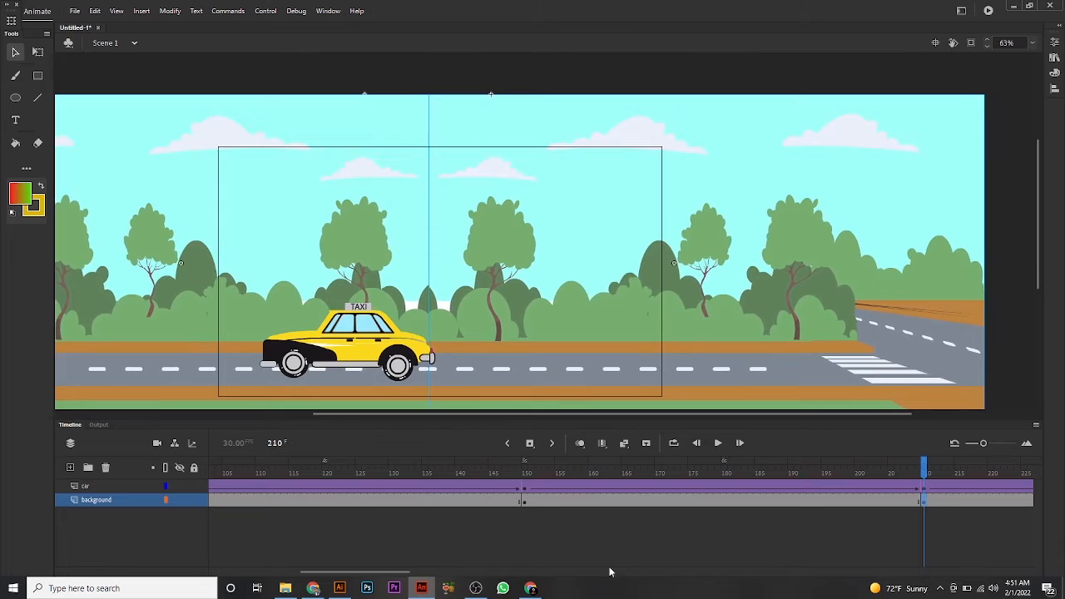
Add a background keyframe at frame 256 and shift the scenery left, placing its middle seam about two-fifths across the stage.
left_click_drag(416, 573, 478, 577)
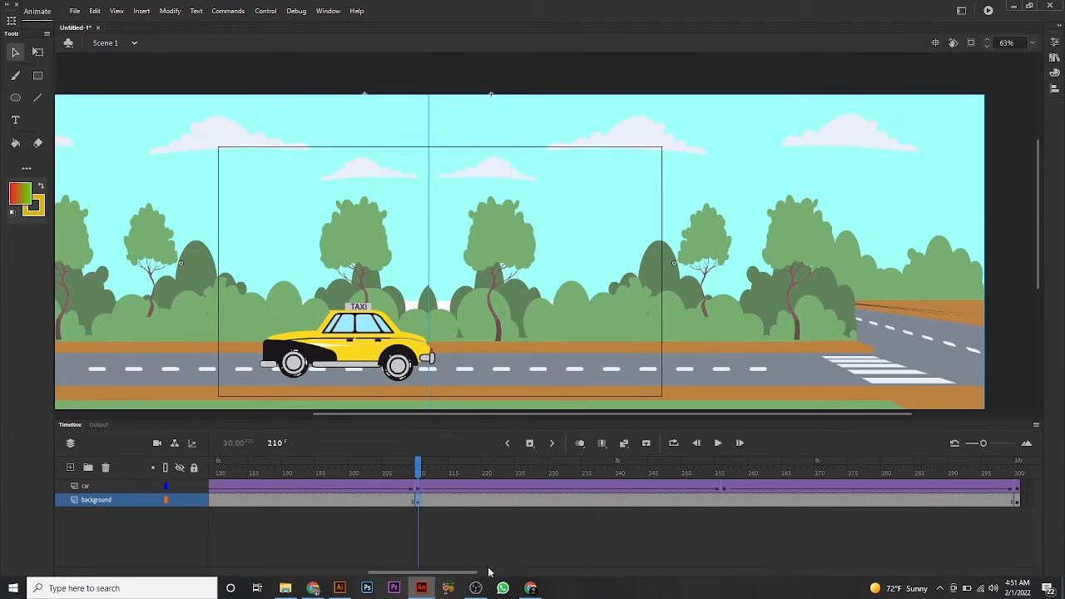
left_click(724, 507)
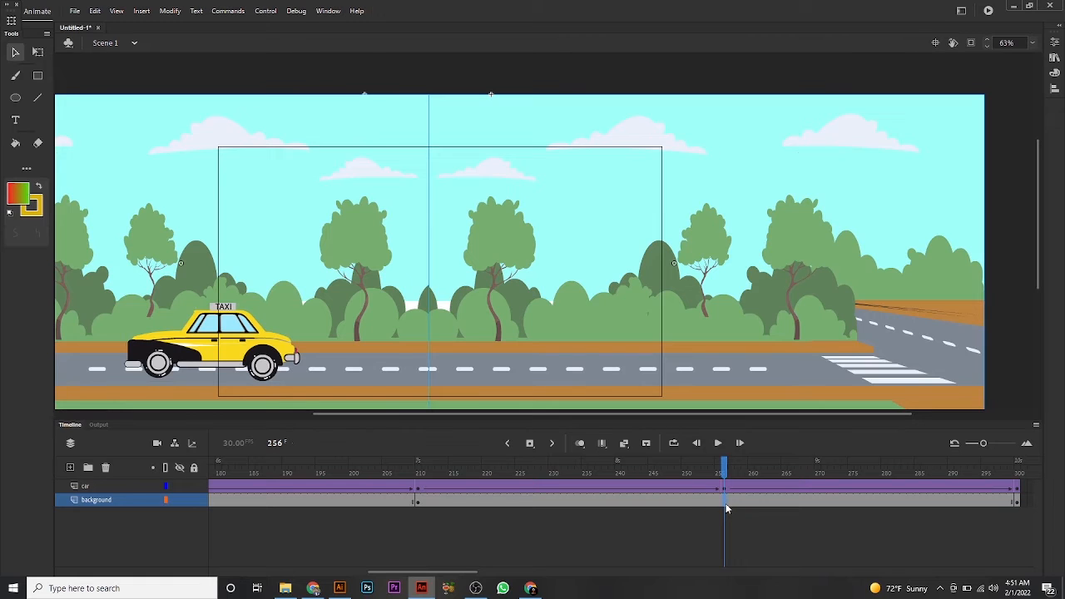
left_click(726, 503)
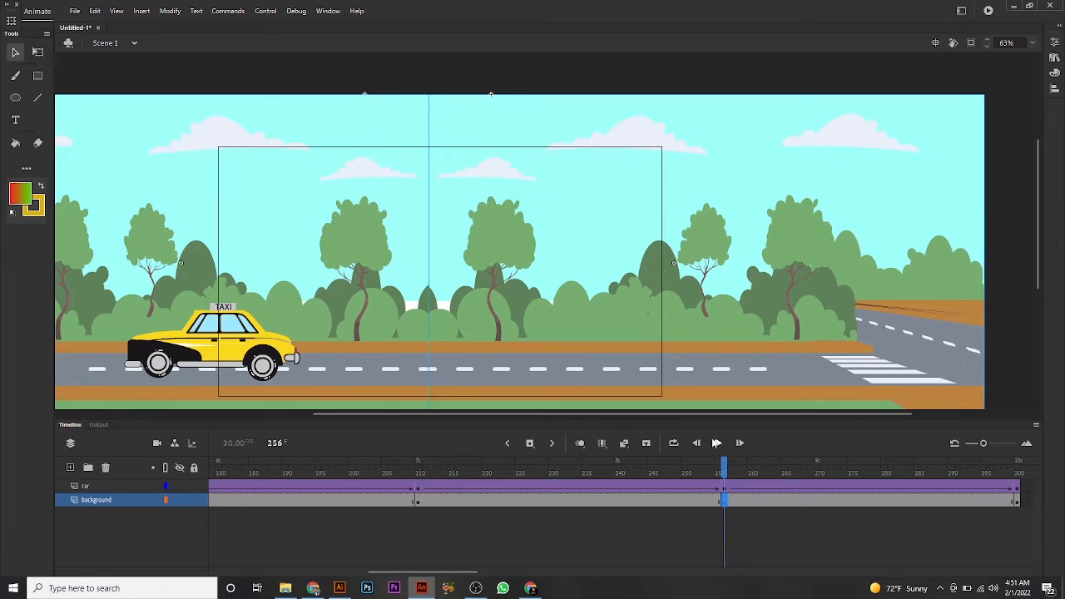
left_click(715, 442)
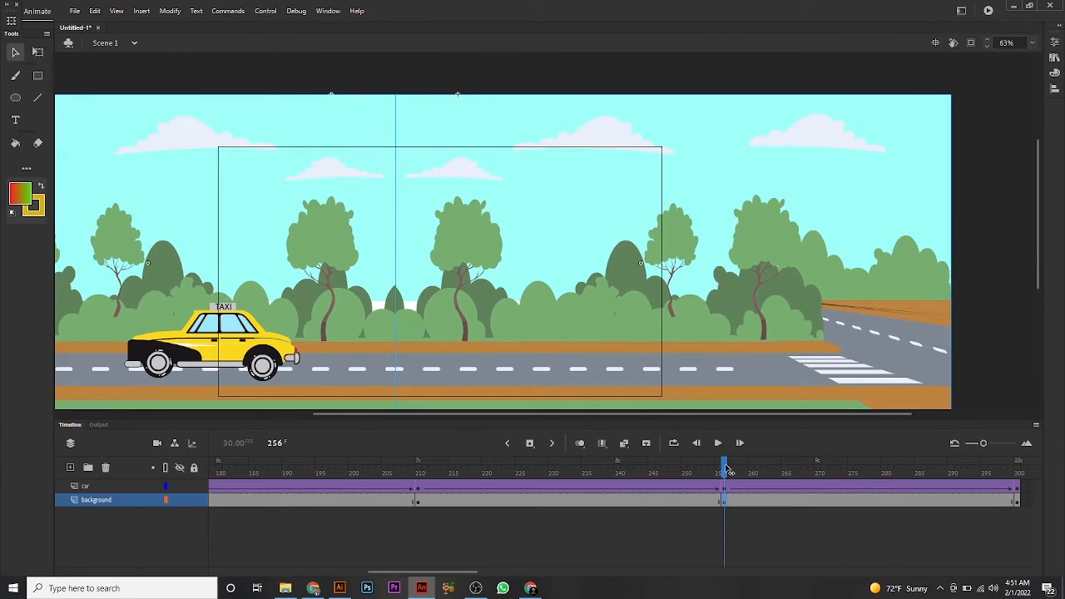
With the playhead at frame 299, nudge the background further left until its middle seam sits about a third of the way across the stage.
left_click_drag(728, 470, 1009, 473)
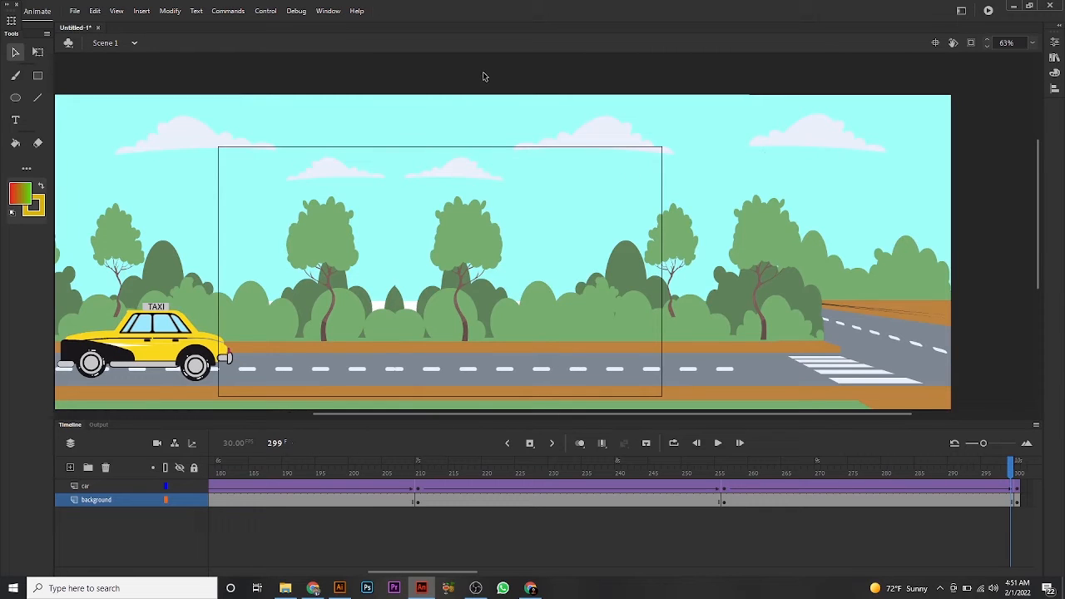
left_click_drag(484, 73, 356, 126)
key("Left")
key("Left")
key("Left")
key("Left")
key("Left")
key("Left")
key("Left")
key("Left")
key("Left")
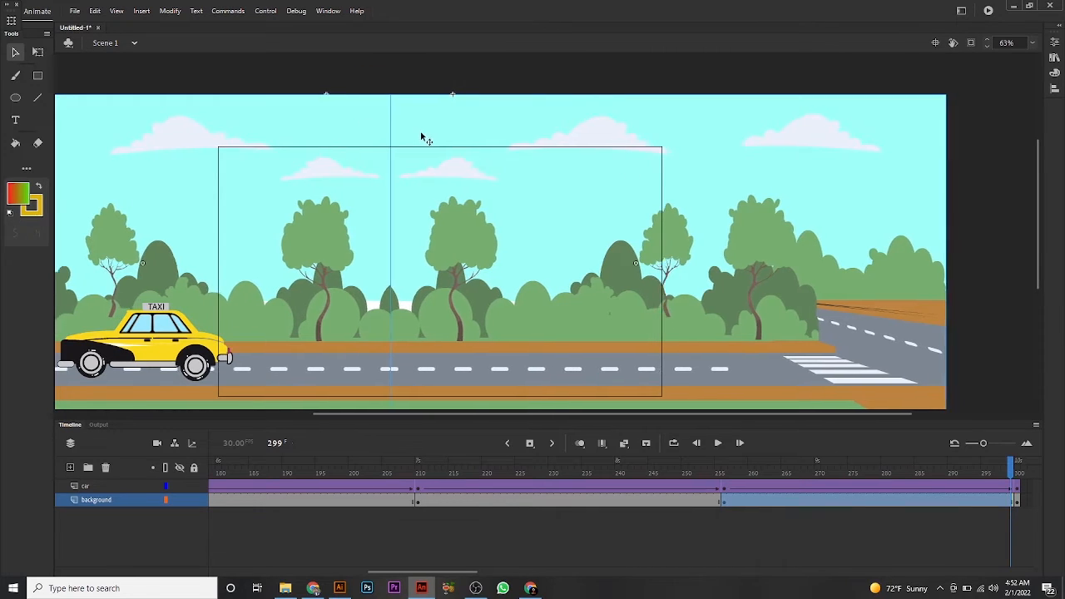
key("Left")
key("Left")
key("Left")
key("Left")
key("Left")
key("Left")
key("Left")
key("Left")
key("Left")
key("Left")
key("Left")
key("Left")
key("Left")
key("Left")
key("Left")
key("Left")
key("Left")
key("Left")
key("Left")
key("Left")
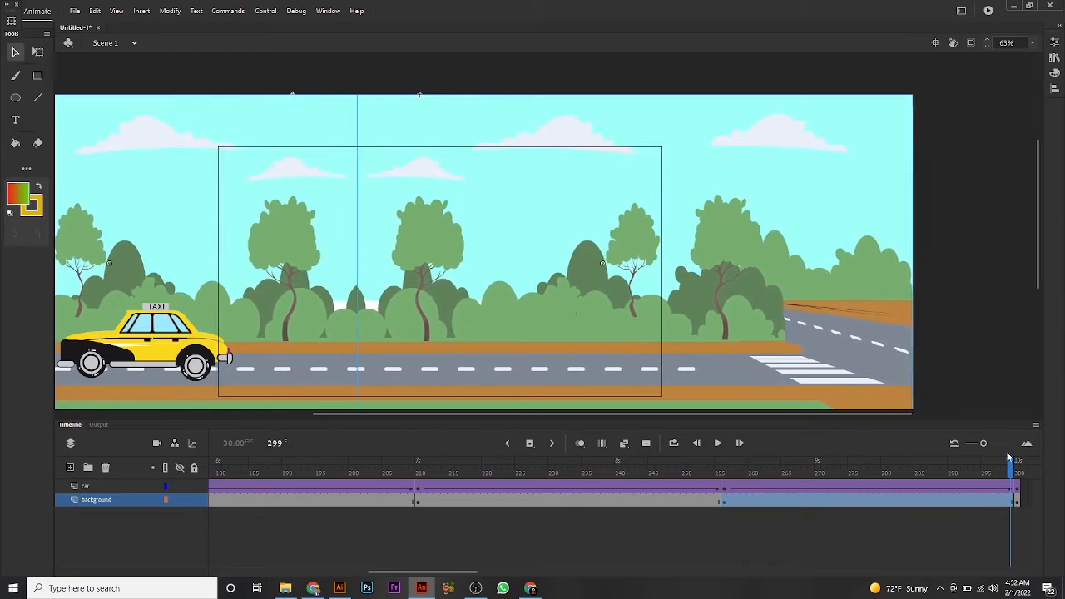
Insert one extra frame at frame 298 on the background layer, just before its last keyframe.
left_click(1017, 462)
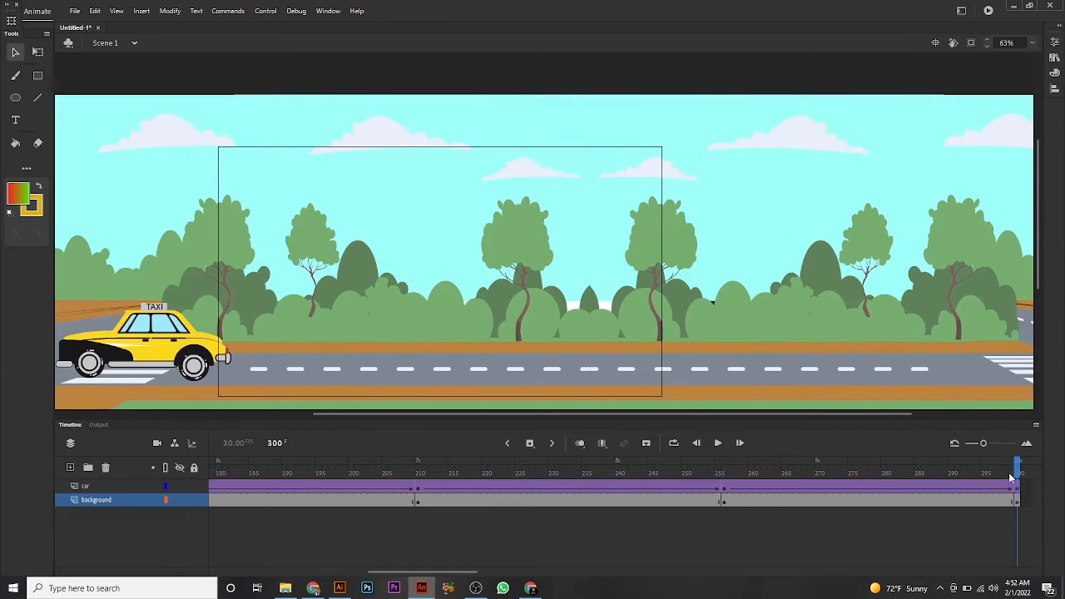
left_click(1012, 499)
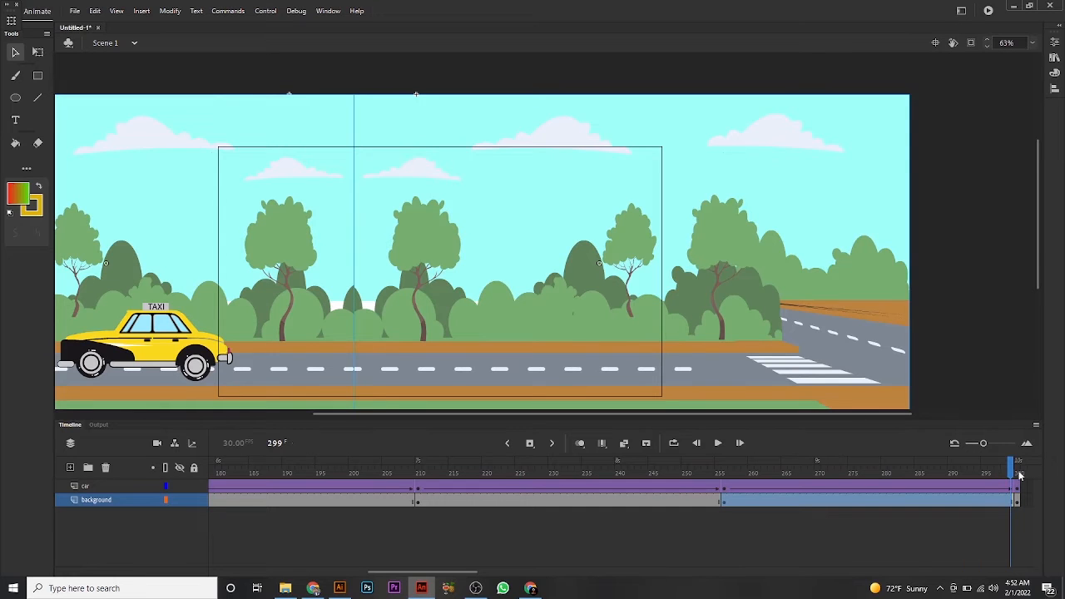
left_click(1018, 473)
mouse_move(1017, 473)
left_mouse_down()
mouse_move(1006, 476)
mouse_move(1024, 477)
left_mouse_up()
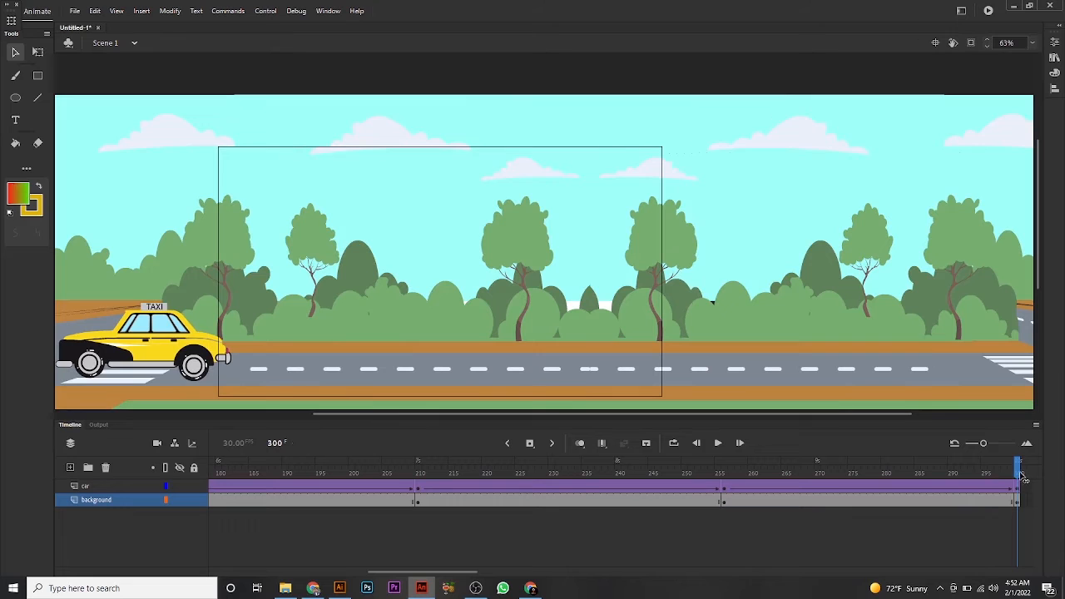
left_click(1005, 503)
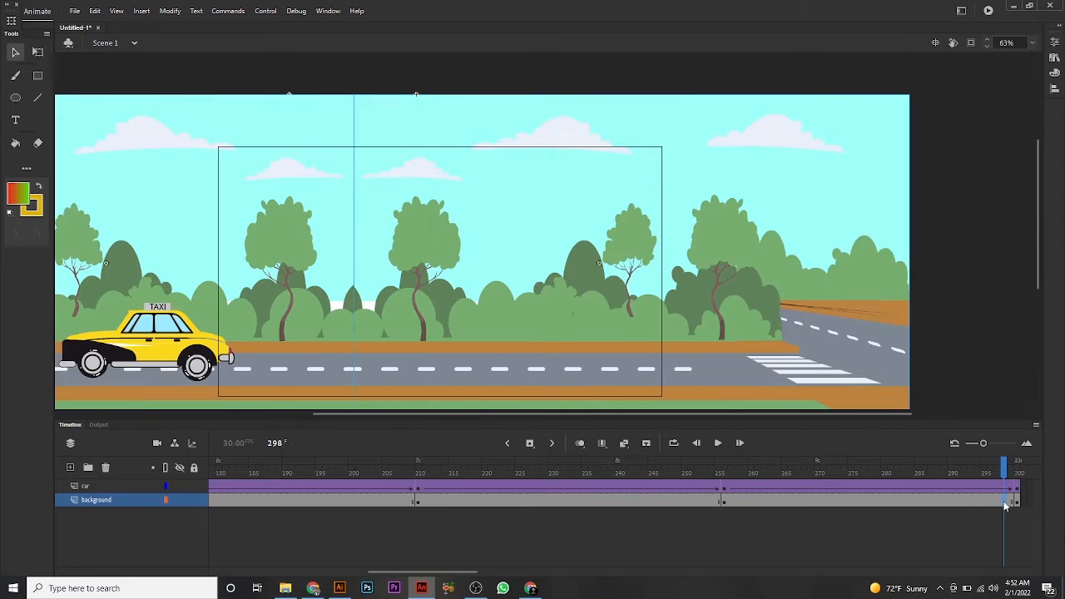
key("F5")
Clear the background layer's frame contents at frame 301.
left_click(1029, 503)
right_click(1026, 503)
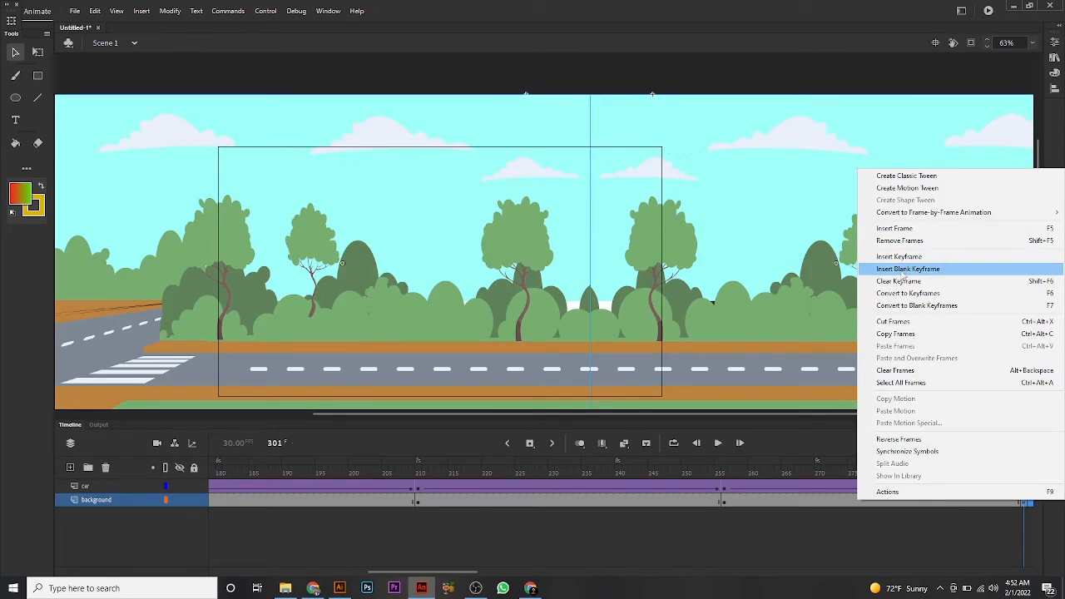
left_click(998, 540)
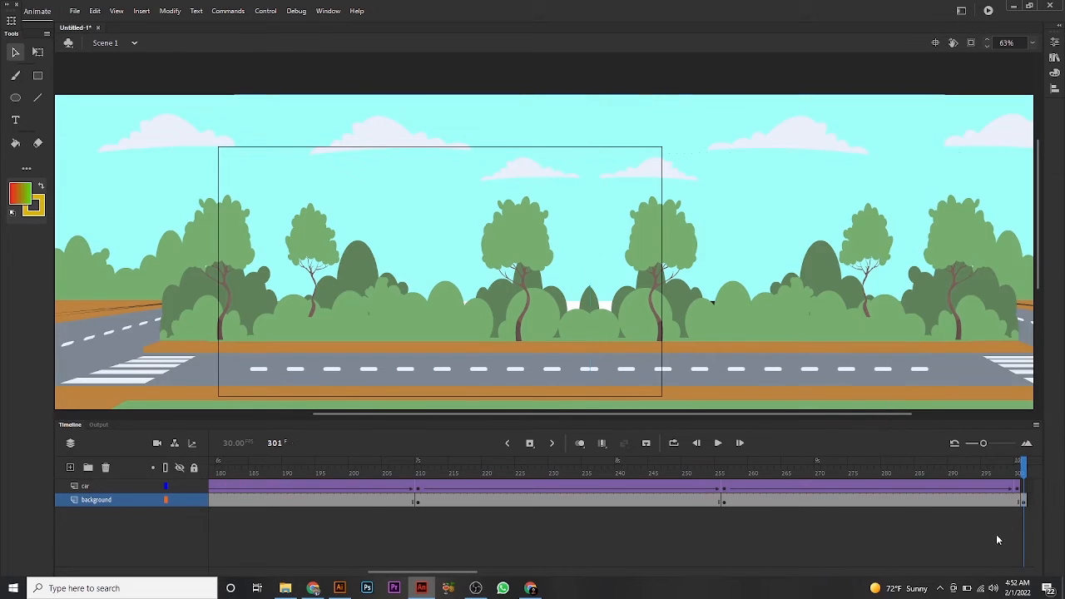
right_click(1025, 499)
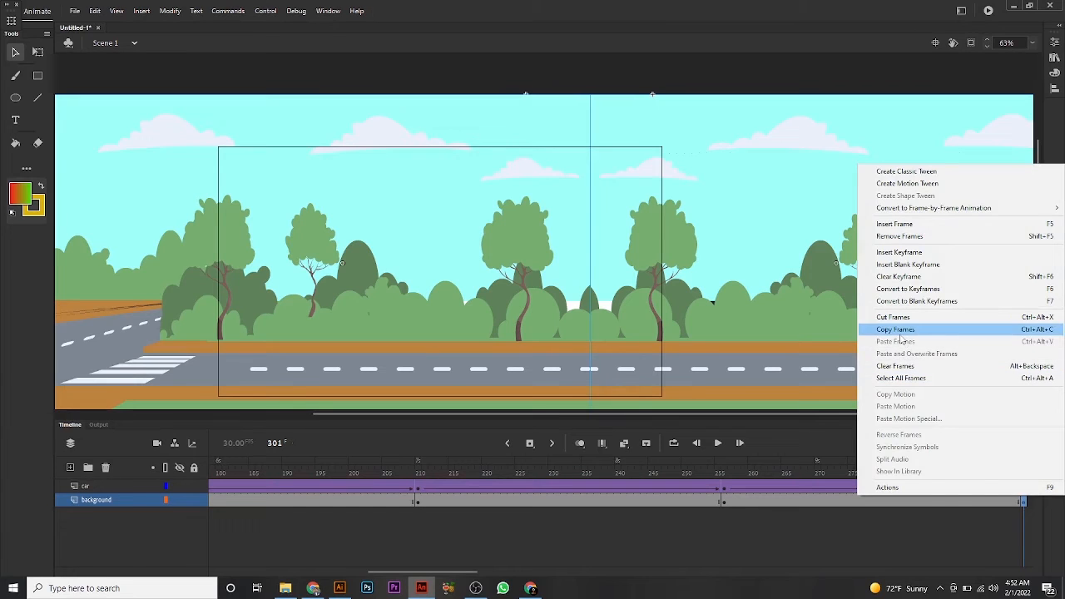
left_click(899, 366)
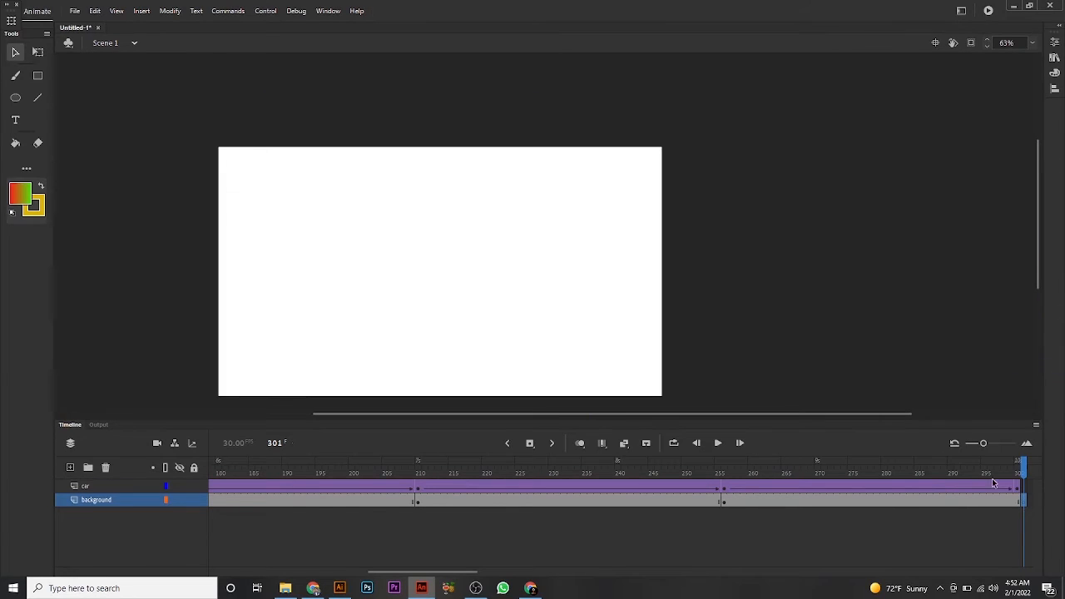
Scrub back through the animation and check how the background lines up with the taxi at frames 90 and 210.
left_click_drag(1025, 471, 4, 402)
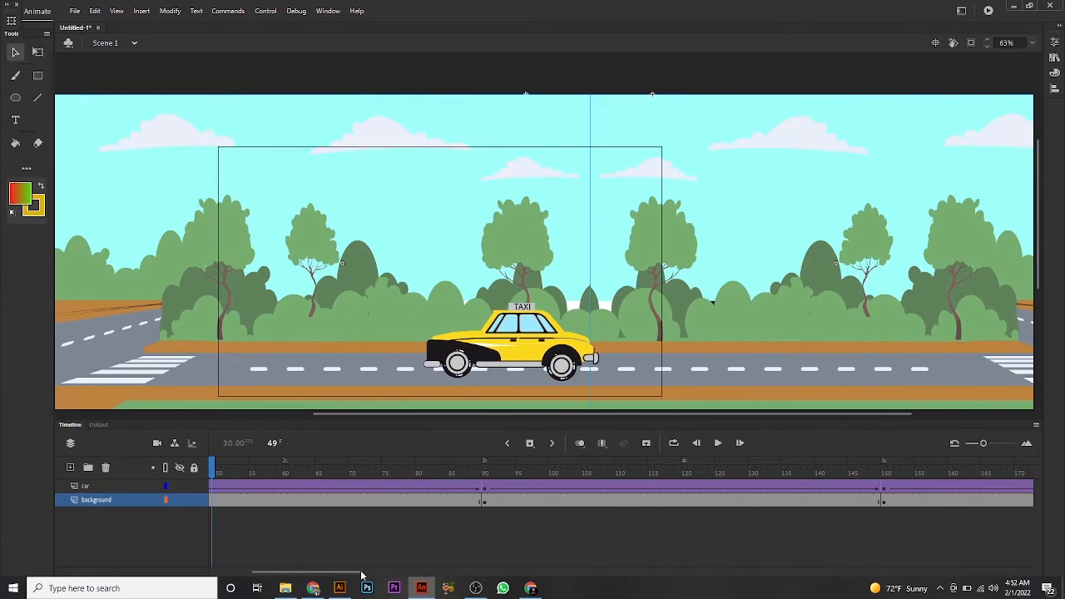
left_click_drag(361, 574, 318, 574)
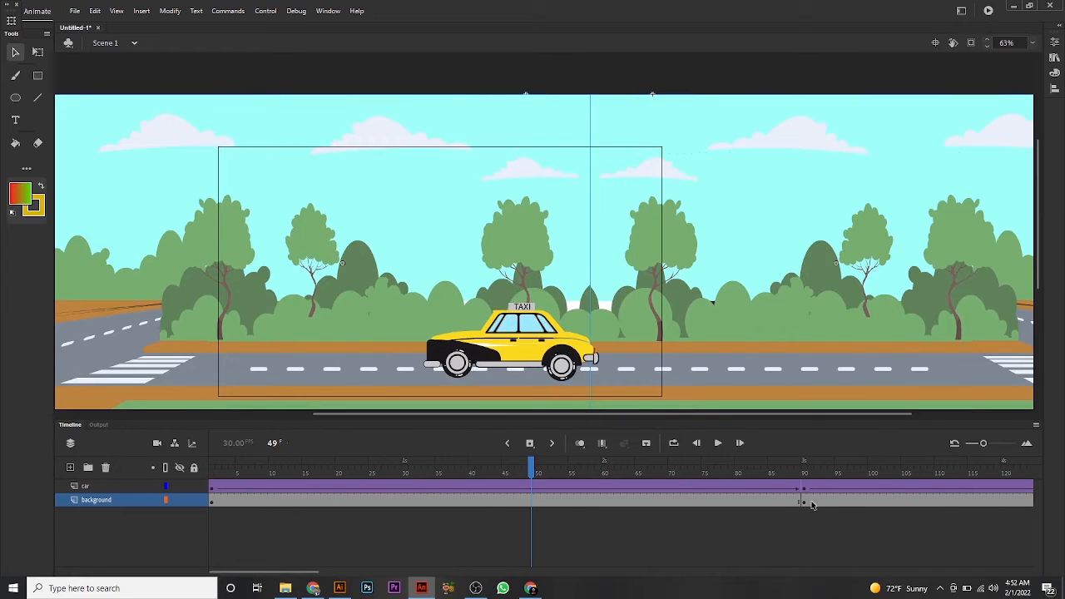
left_click(803, 503)
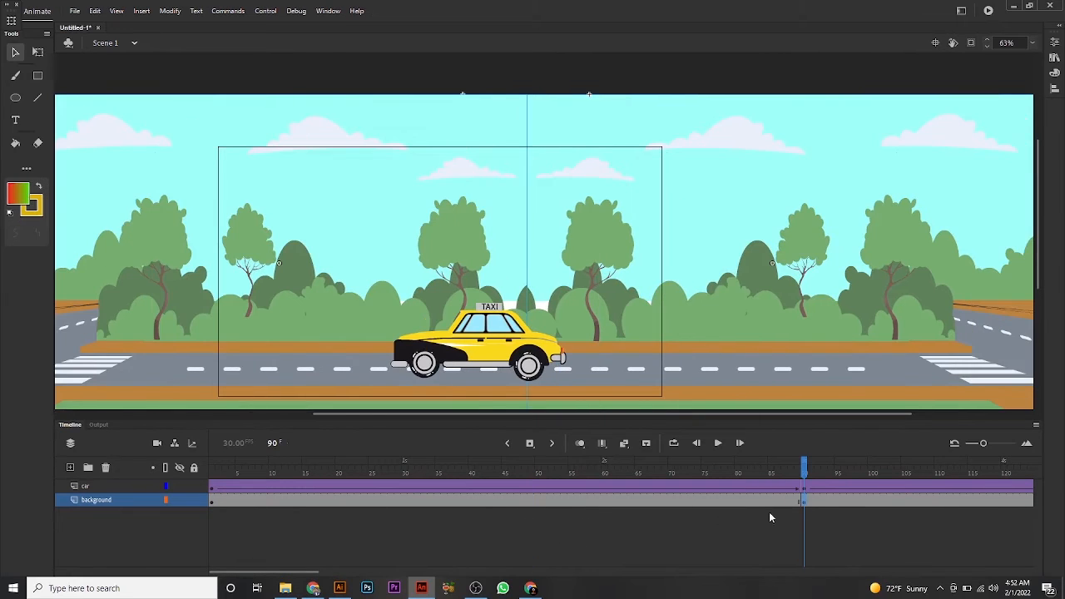
left_click_drag(315, 574, 444, 569)
left_click(618, 502)
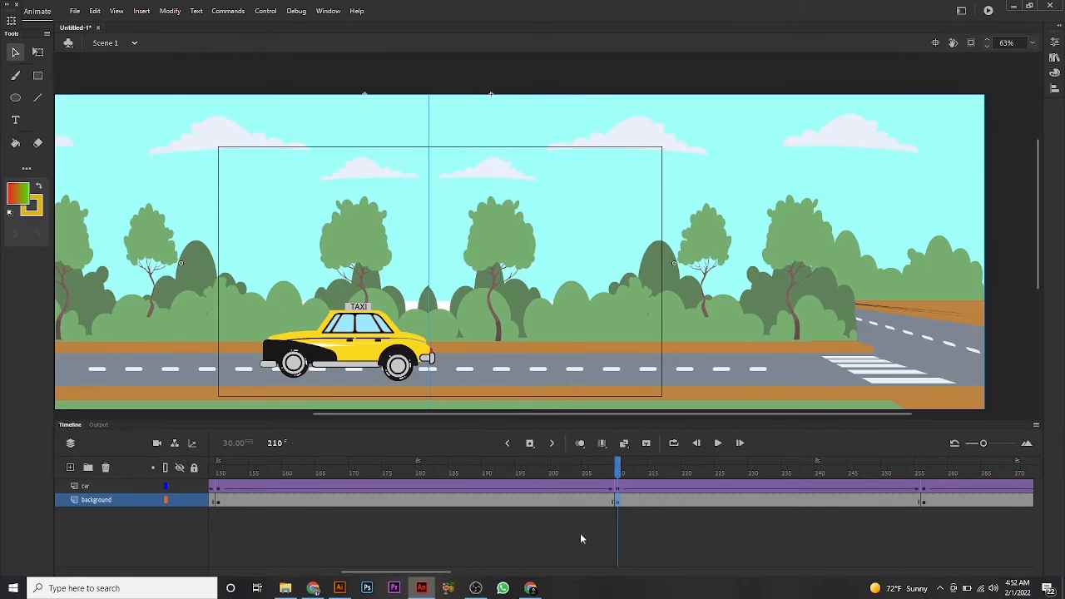
Select all frames of the background layer and apply a classic tween to them.
right_click(472, 507)
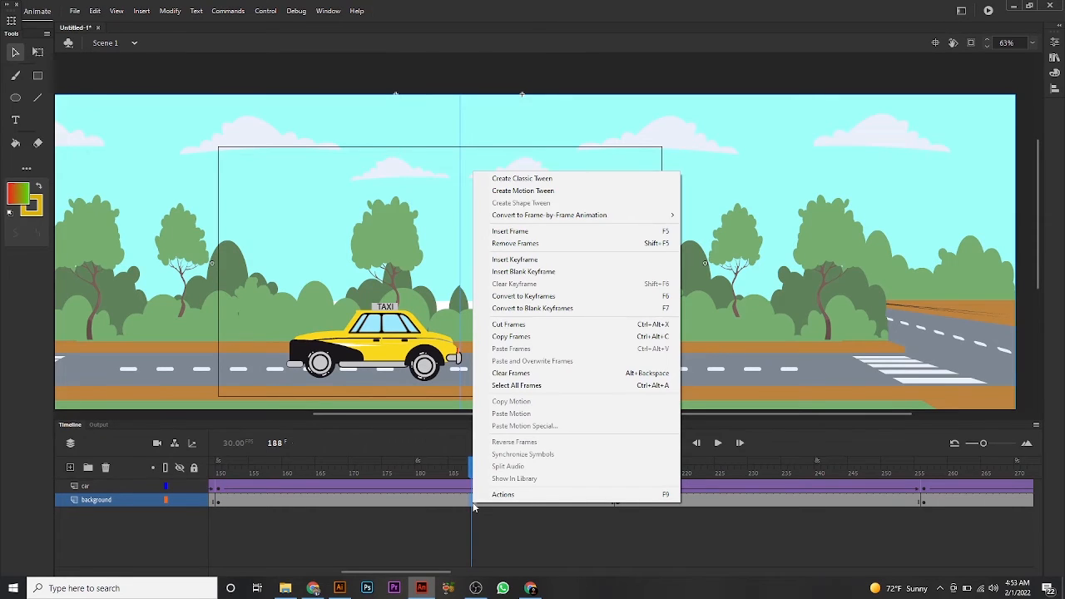
left_click(322, 538)
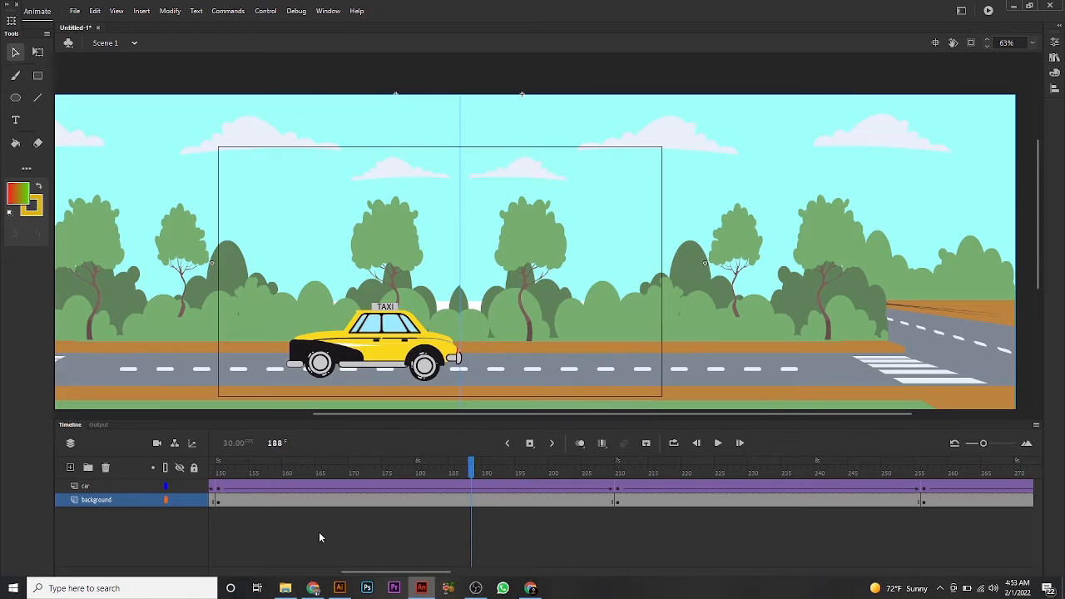
left_click(109, 506)
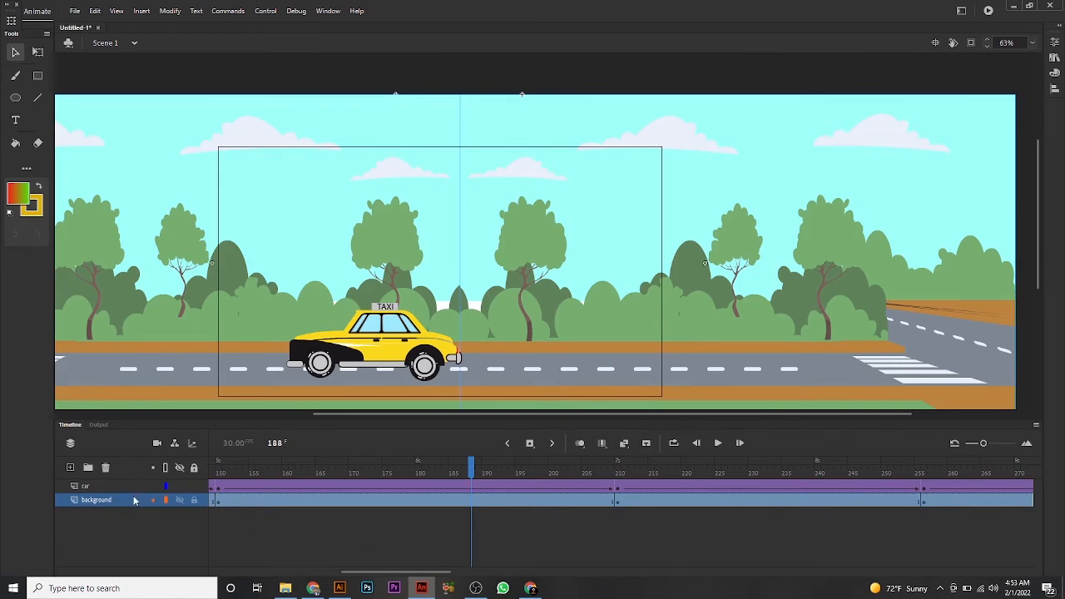
left_click(98, 515)
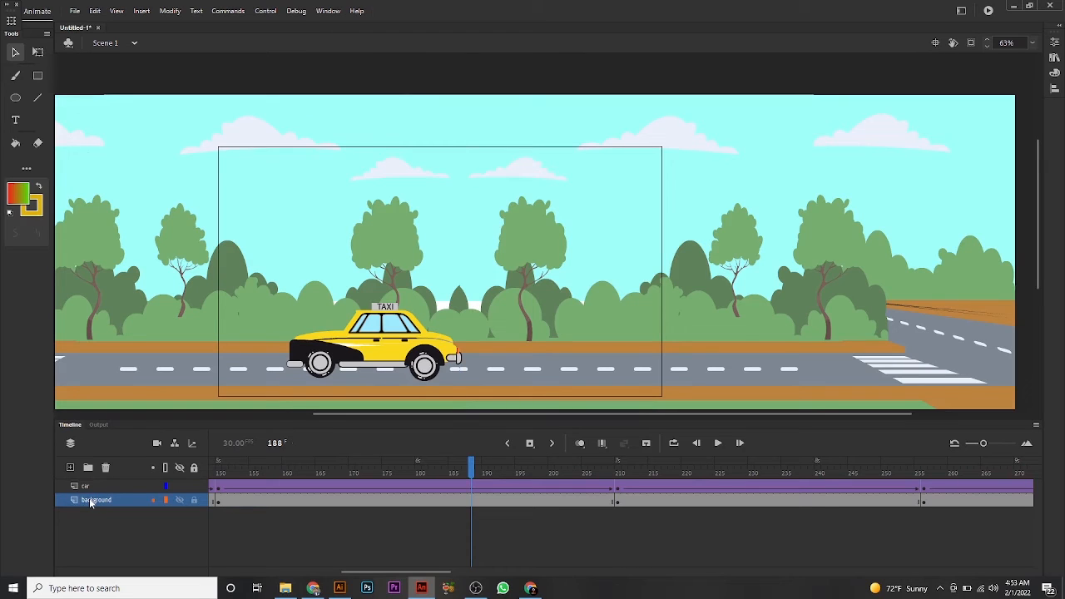
left_click(91, 502)
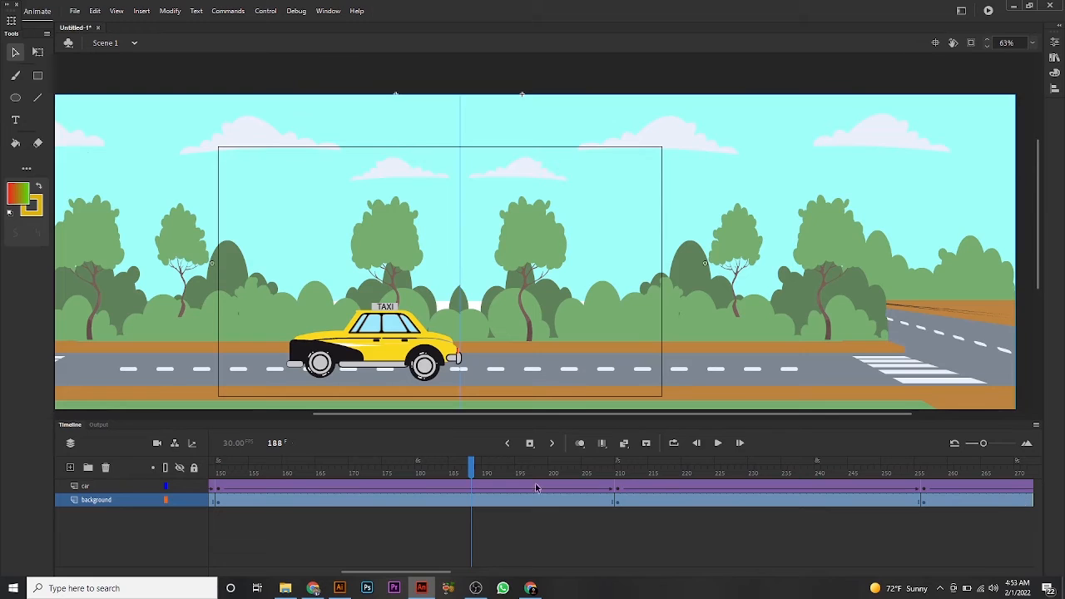
right_click(433, 503)
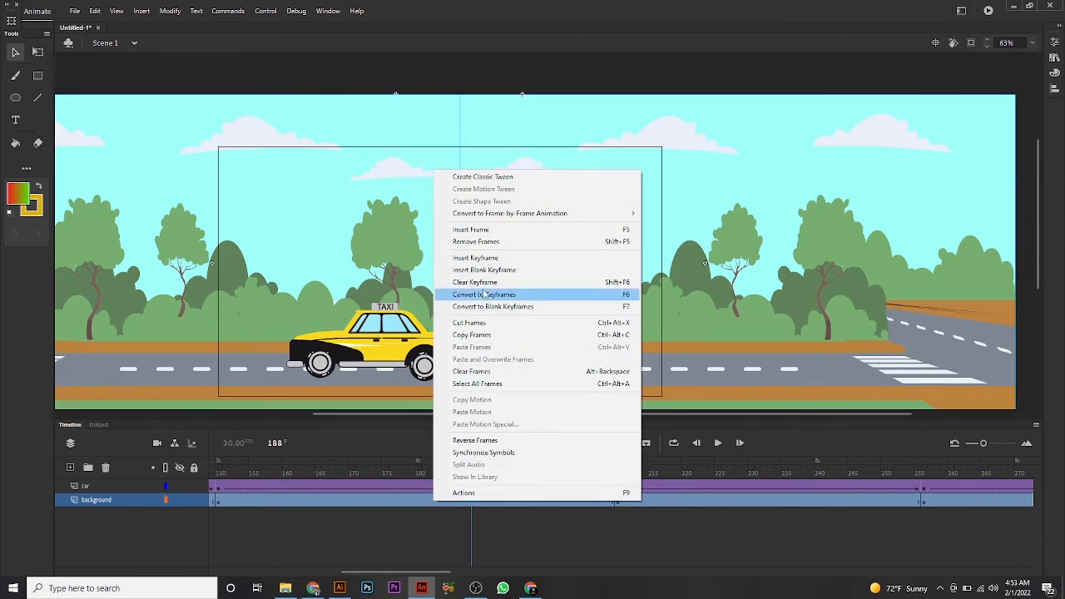
left_click(497, 177)
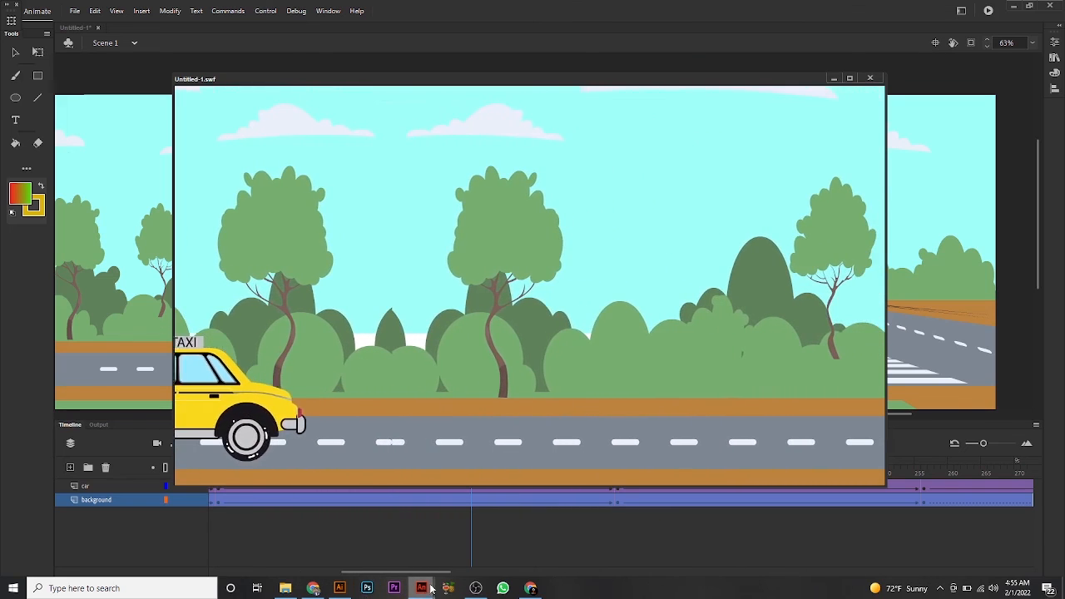
left_click(475, 588)
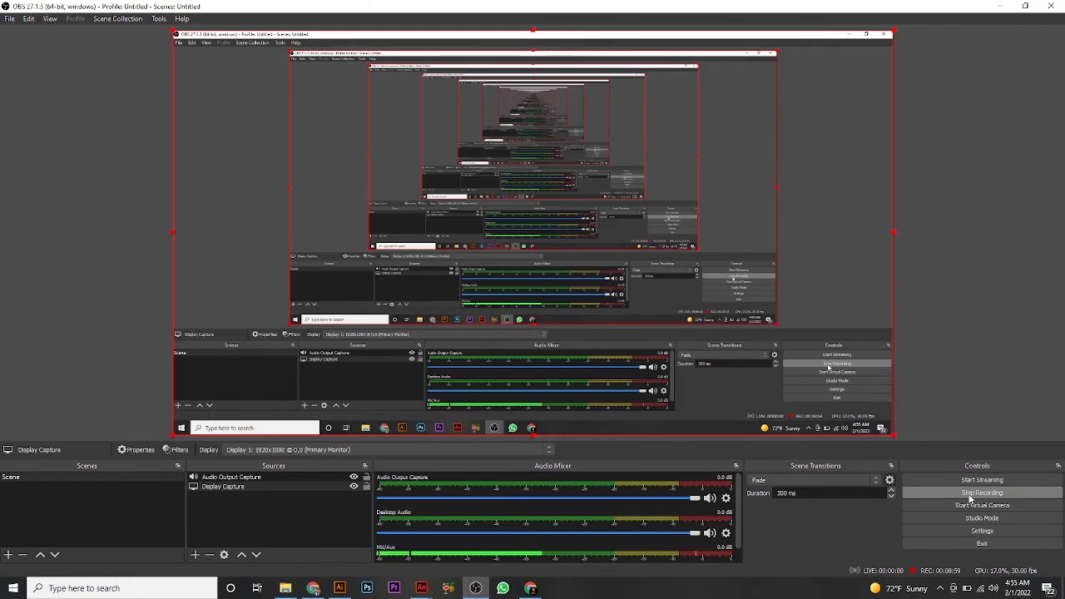